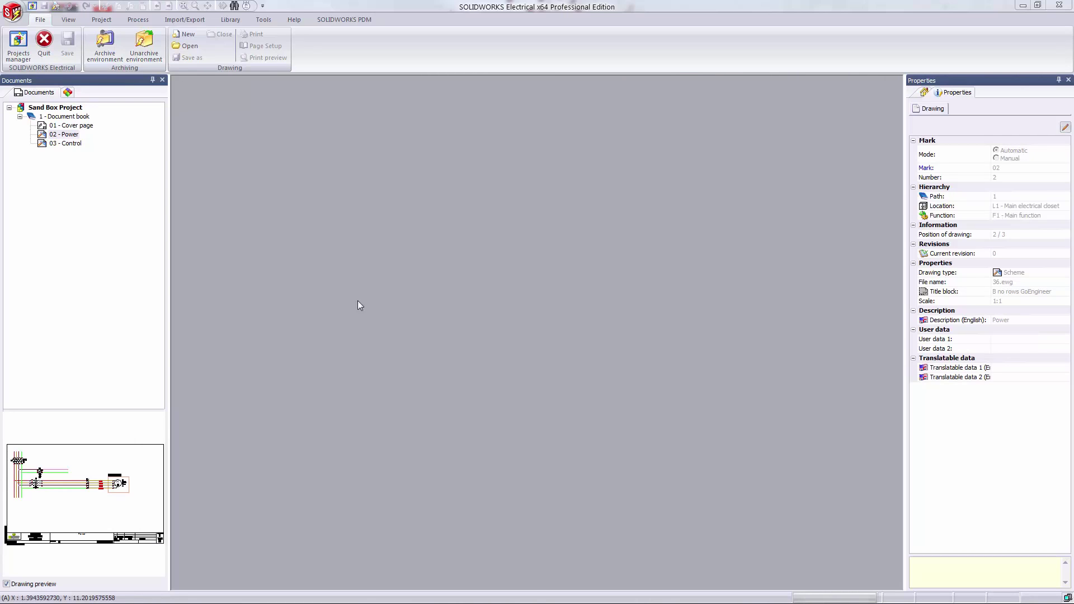
Open the 02 - Power drawing and search the symbol library for '3 pole' symbols.
double_click(73, 134)
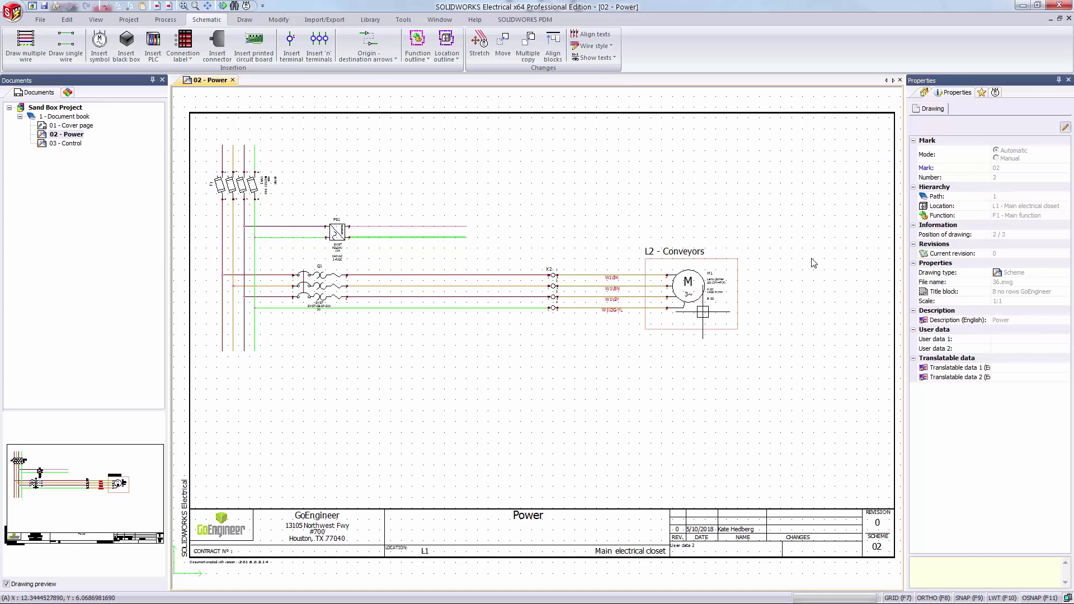
left_click(995, 92)
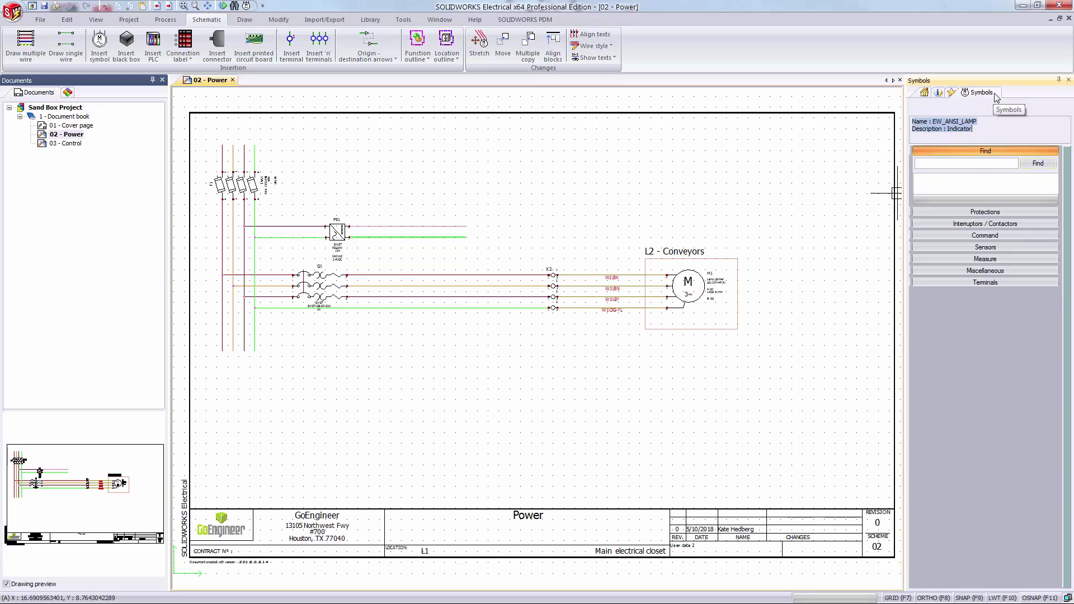
left_click(974, 163)
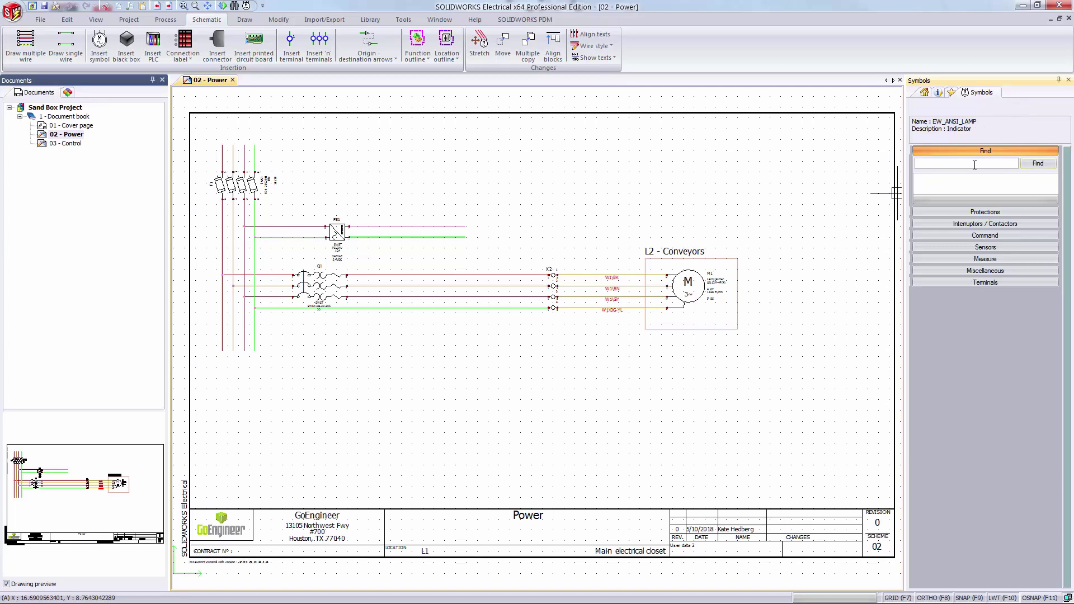
type("3 pole")
key("Return")
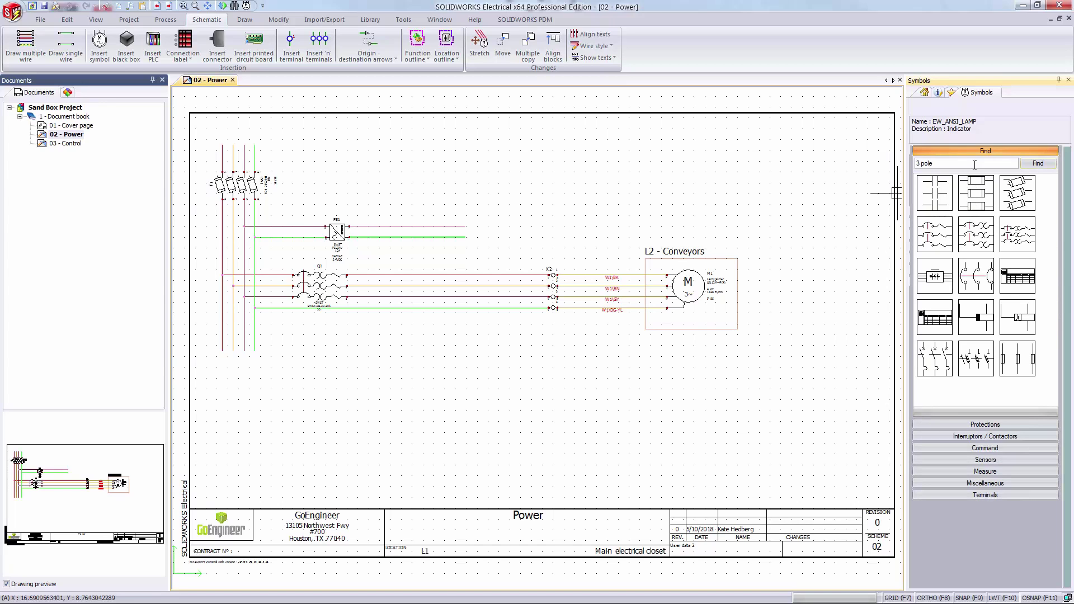
Place the 3-pole NO power contact K1 on the motor feed wires and view its manufacturer part circuits.
left_click(941, 196)
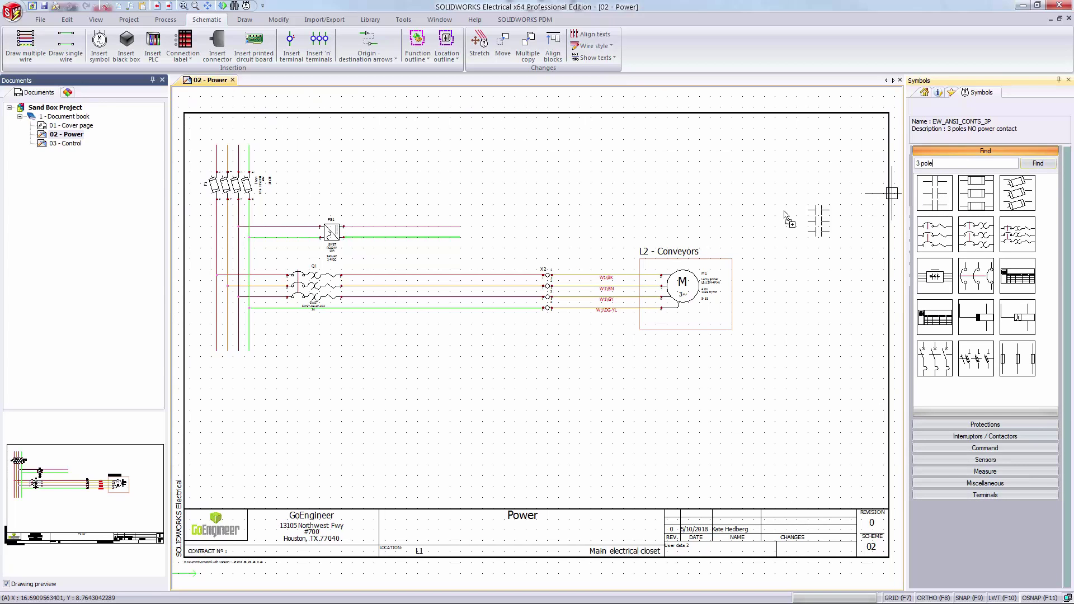
left_click(417, 280)
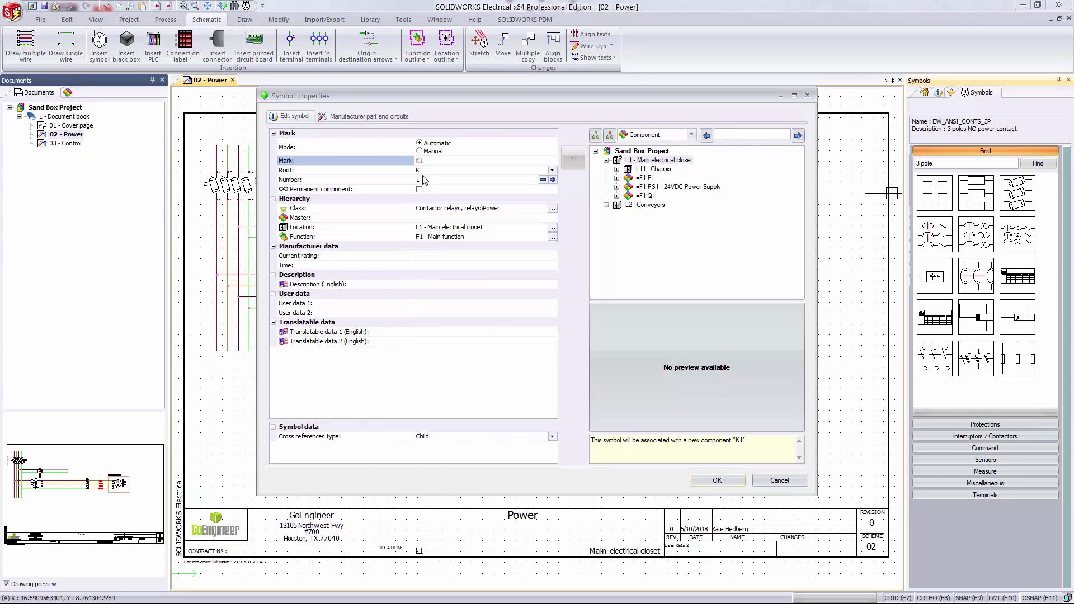
left_click(405, 119)
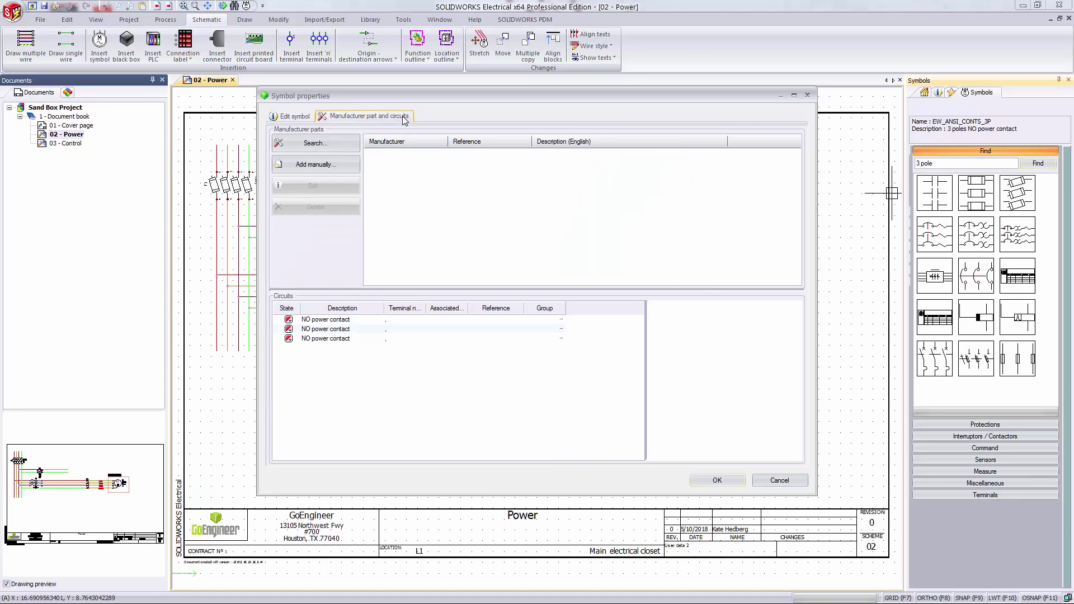
Find reference 34241 with filters cleared and assign the SWST 34241 contactor relay to K1.
left_click(345, 144)
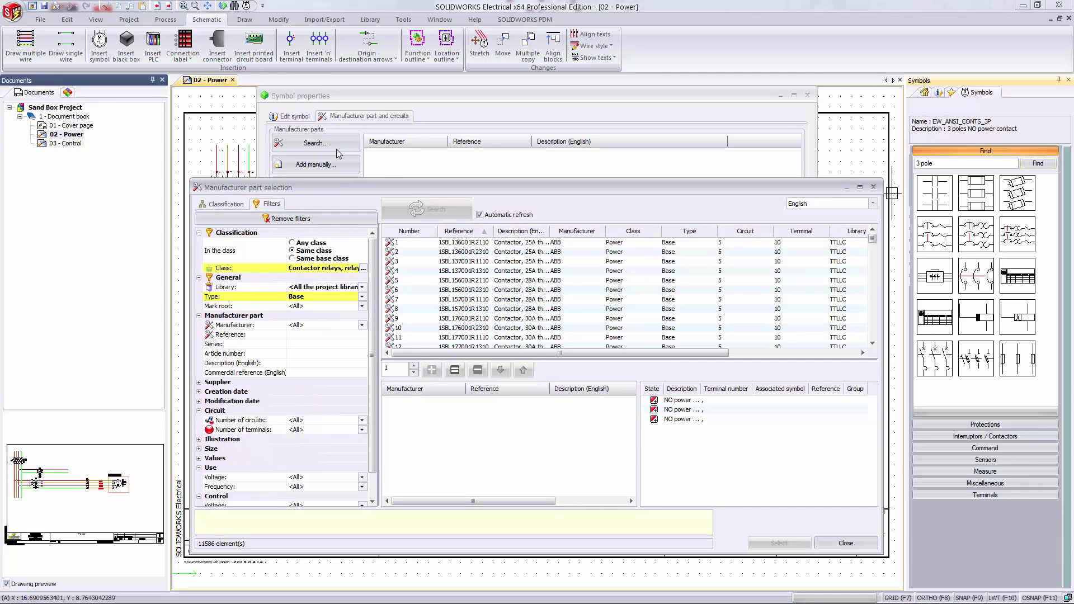
left_click(299, 222)
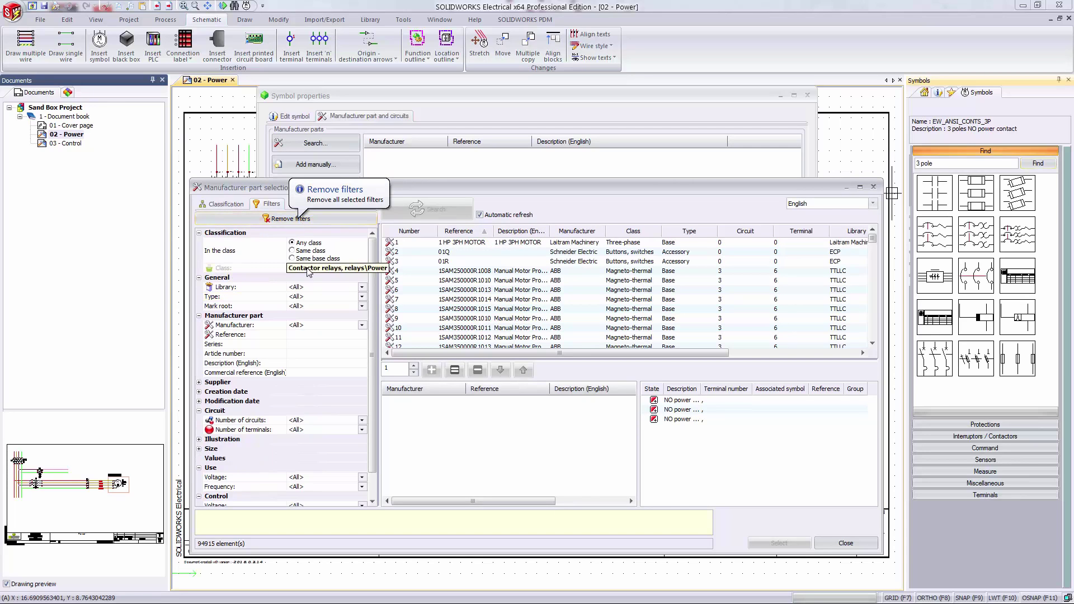
left_click(297, 336)
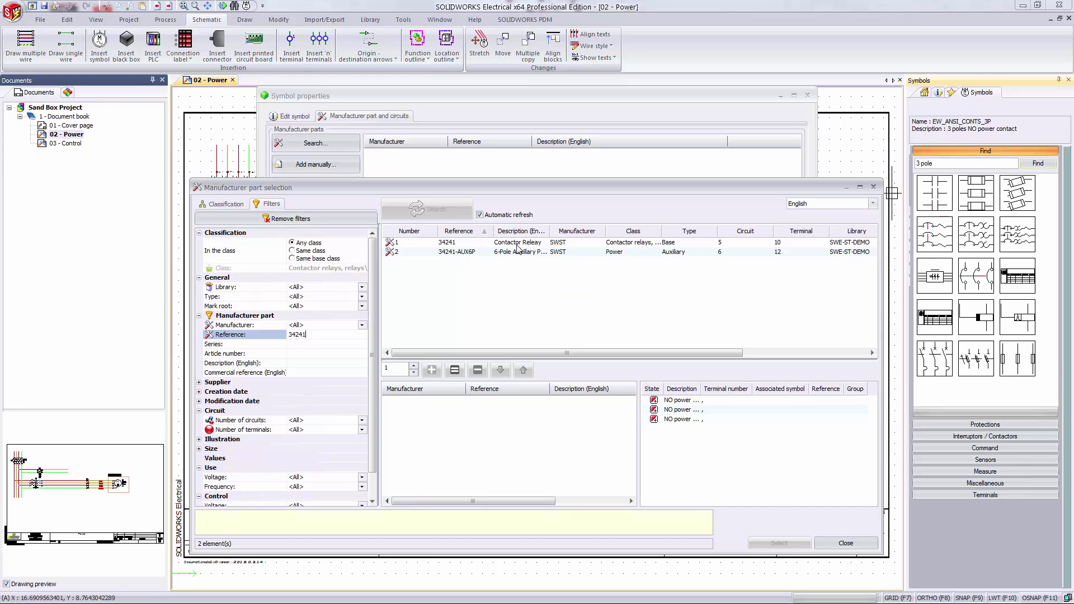
key("Return")
double_click(518, 244)
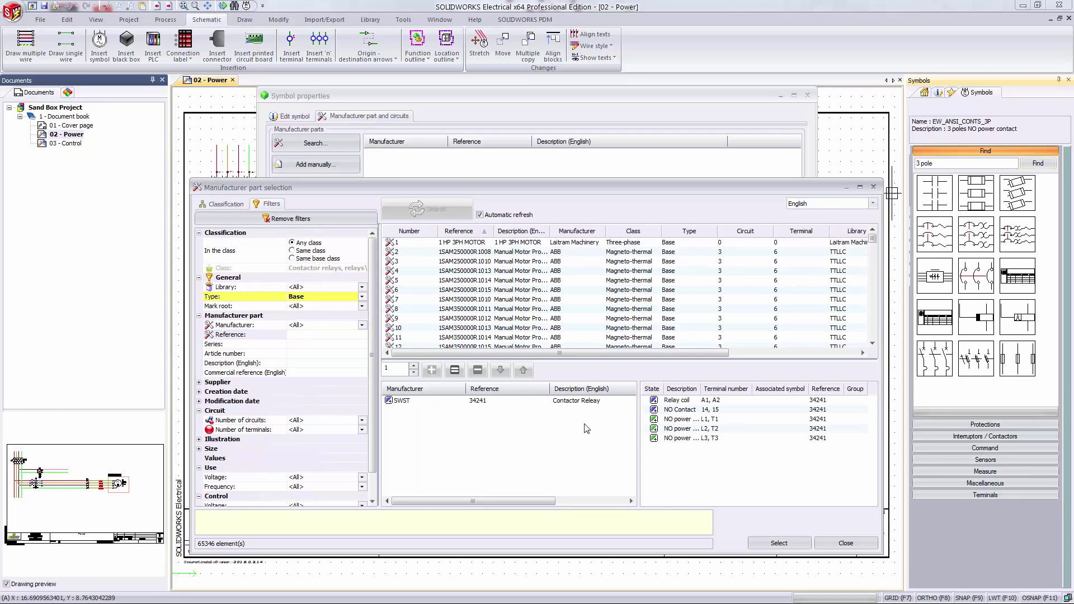
left_click(779, 544)
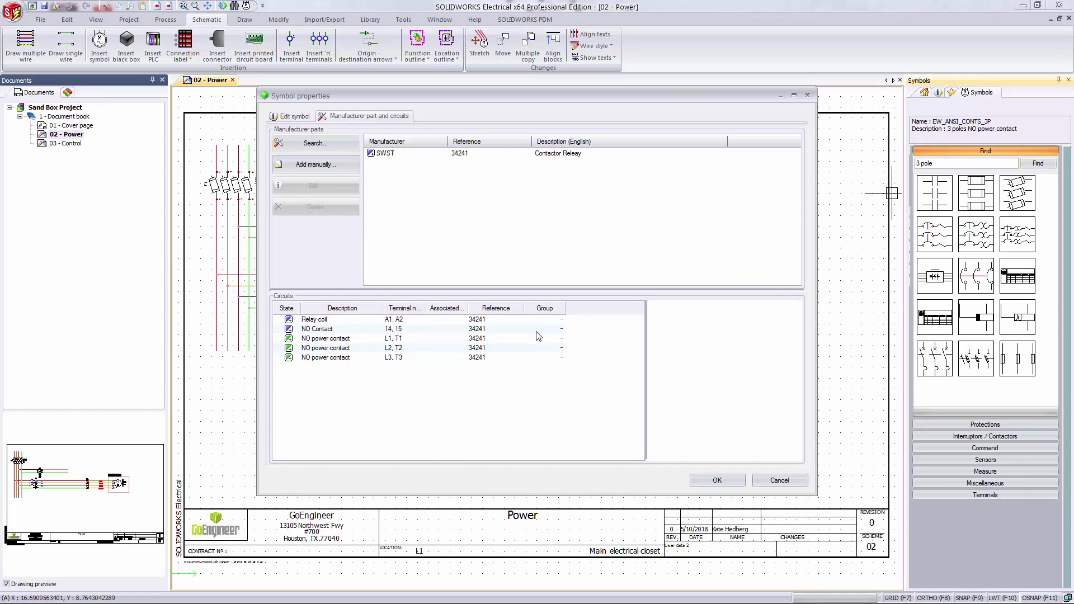
left_click(722, 478)
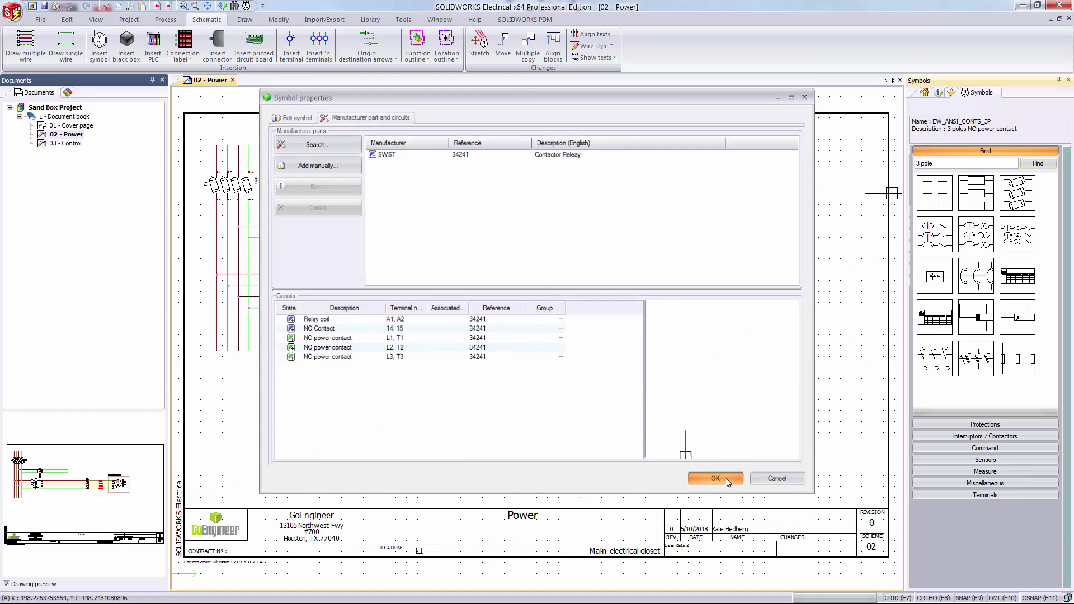
Open the blank 03 - Control sheet and start drawing a single wire.
scroll(416, 287, "up", 2)
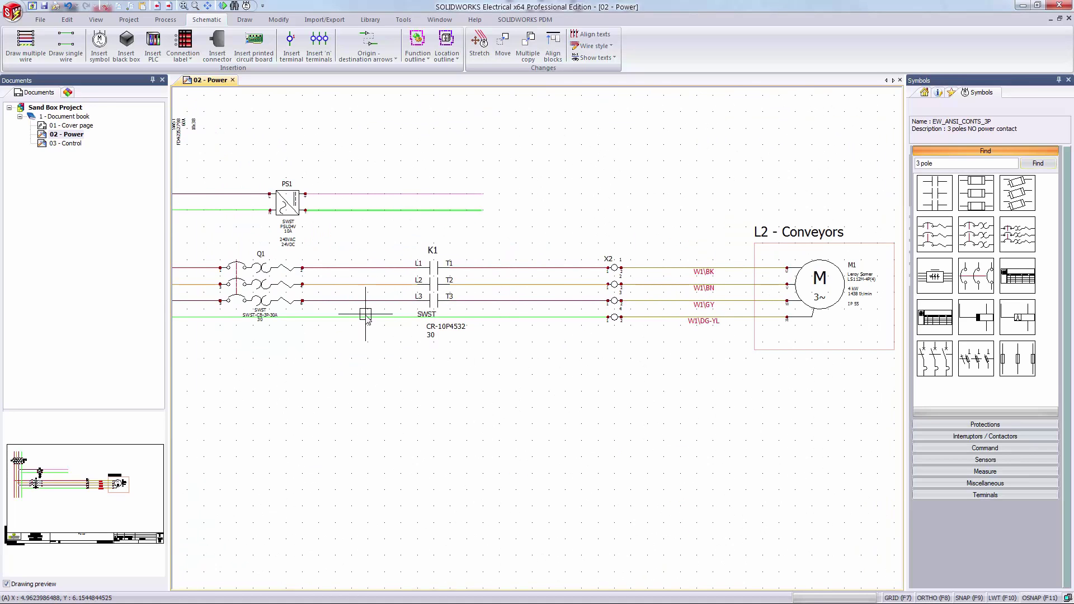
double_click(75, 147)
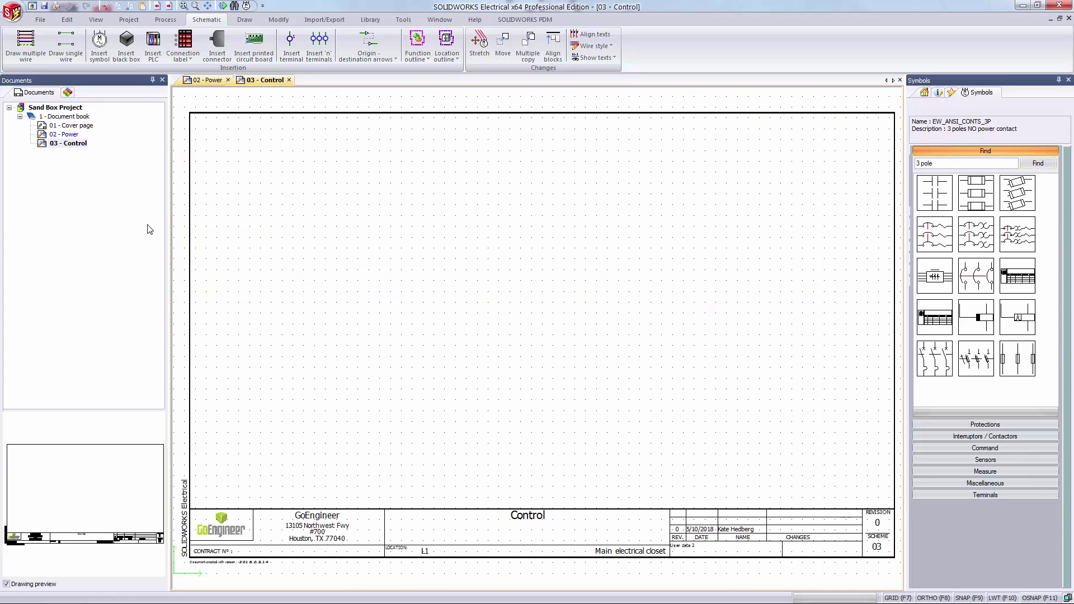
left_click(68, 56)
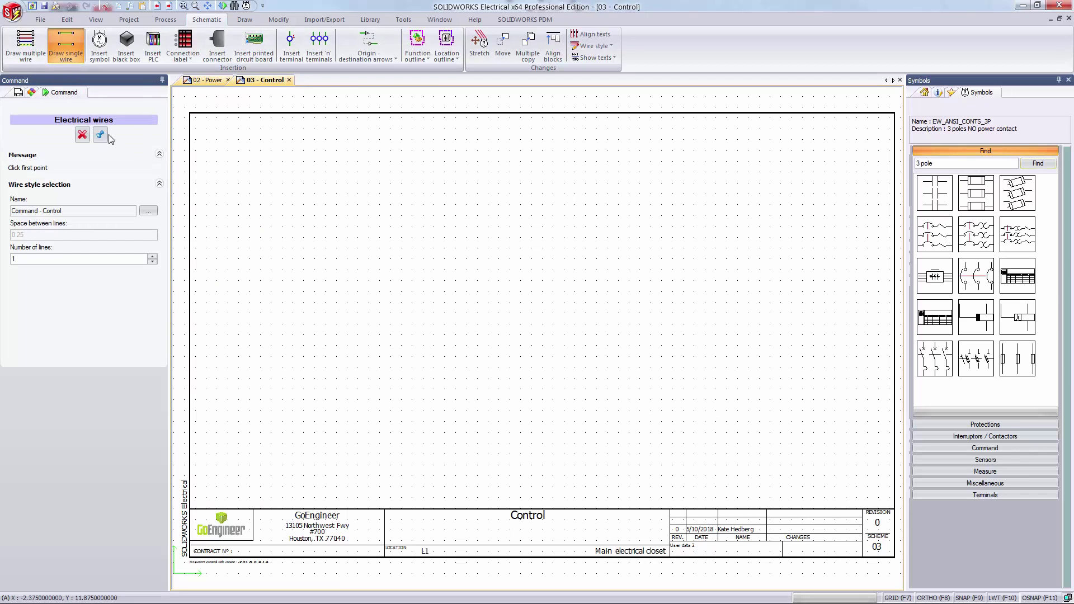
Draw a rectangular wire loop using the Command control wire style.
left_click(148, 210)
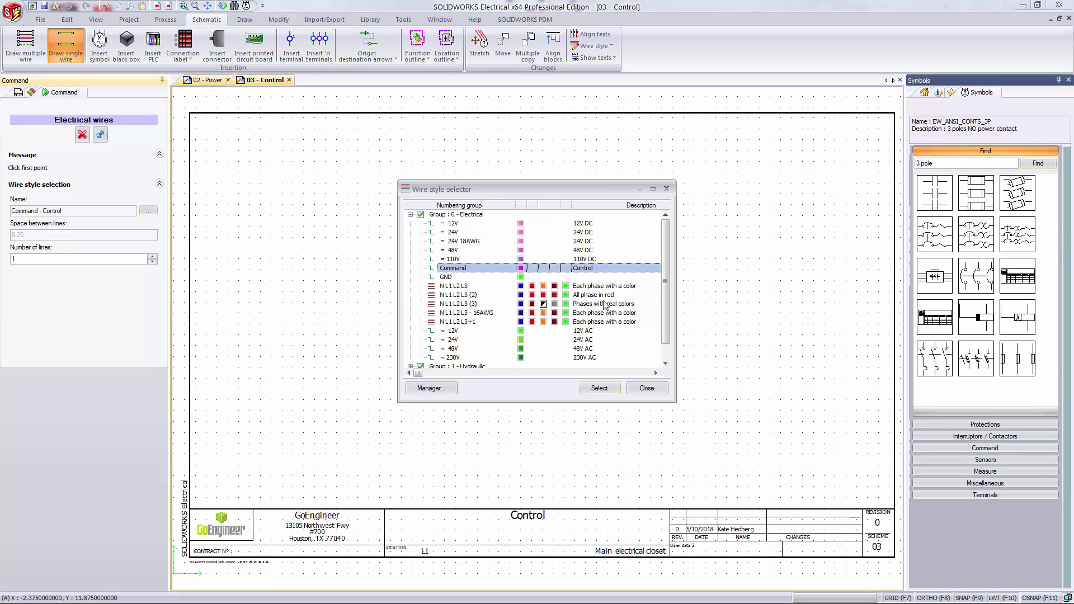
left_click(599, 388)
left_click(239, 166)
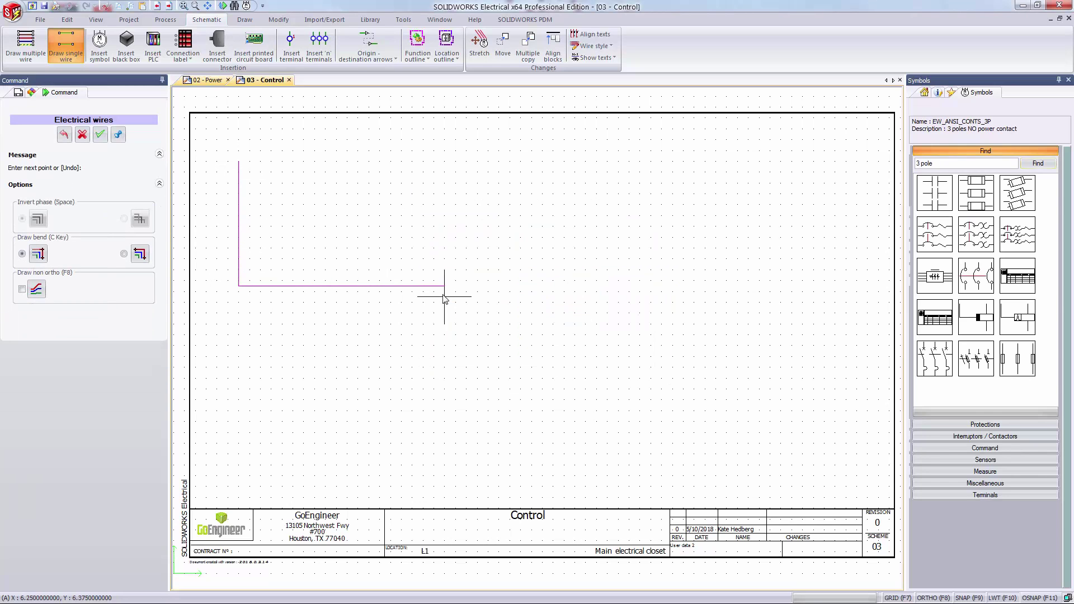
left_click(466, 286)
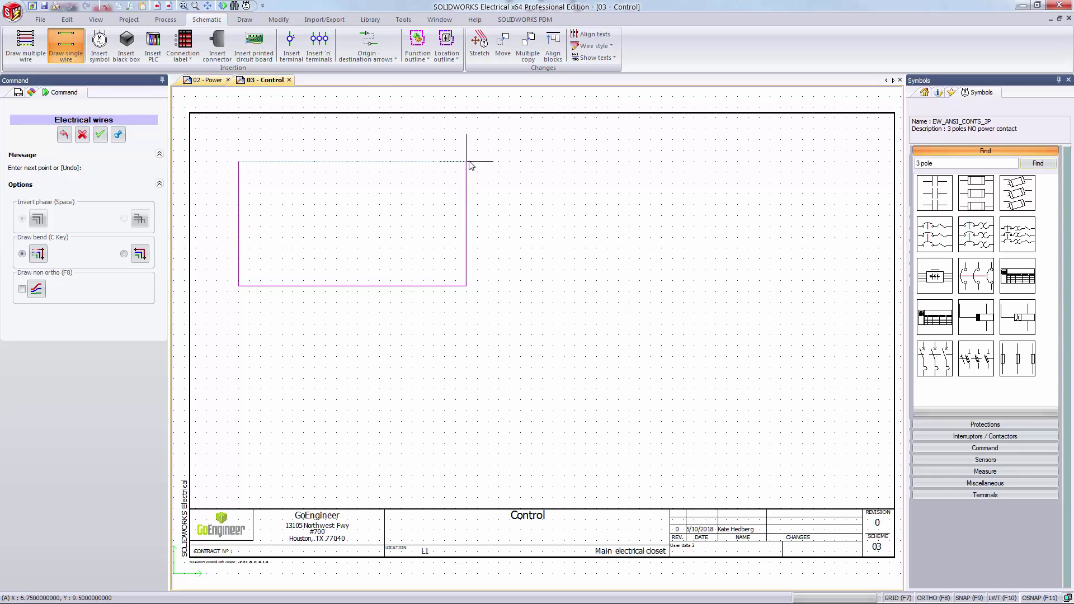
left_click(466, 162)
left_click(240, 162)
key("Escape")
Drag the loop's top wire down to form a middle rung.
scroll(340, 200, "up", 1)
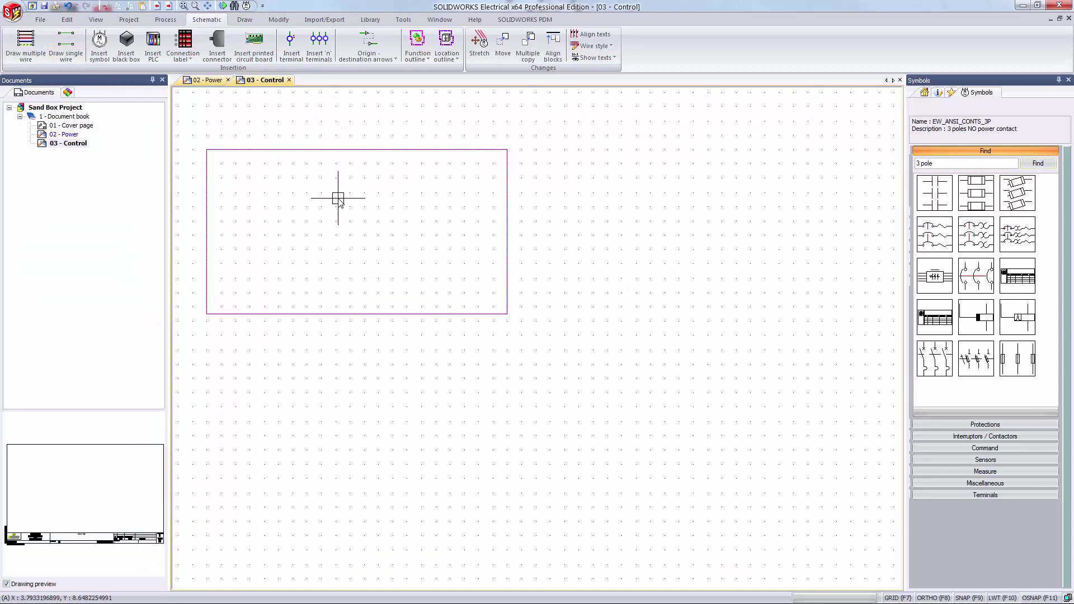
left_click(356, 150)
left_click_drag(356, 149, 354, 209)
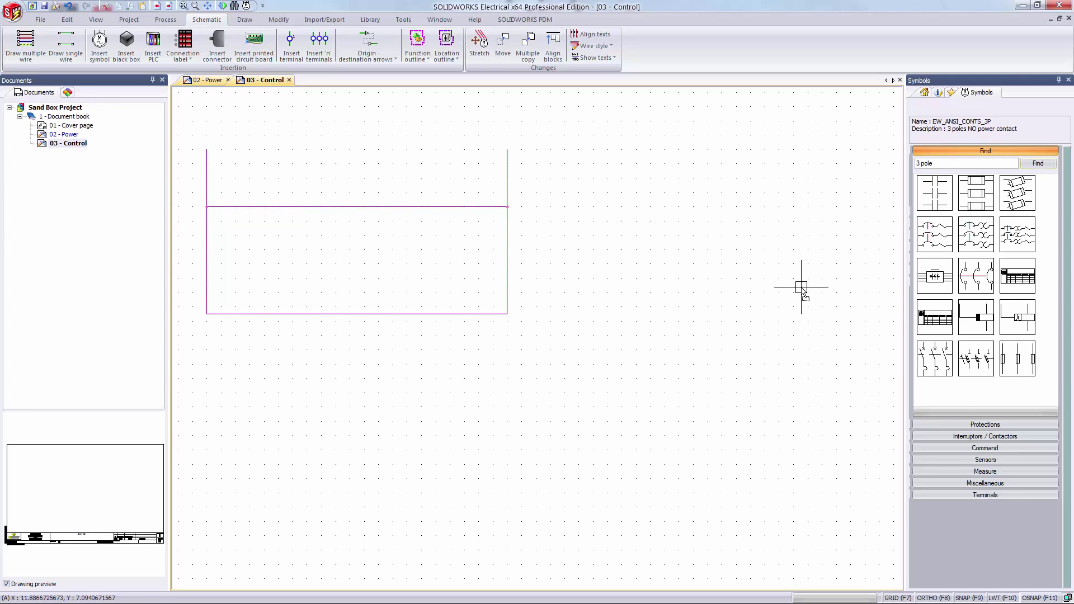
Place NO push button S1 on the rung, then emergency NC push button S2 to its left.
left_click(973, 449)
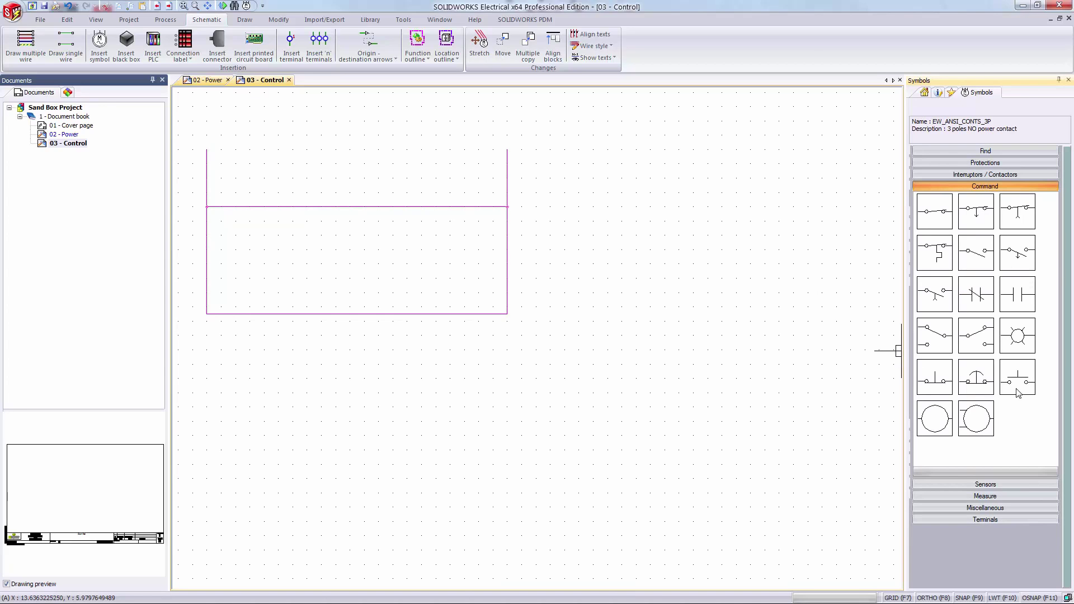
mouse_move(1017, 392)
left_mouse_down()
mouse_move(793, 309)
mouse_move(429, 225)
mouse_move(308, 206)
mouse_move(276, 213)
left_mouse_up()
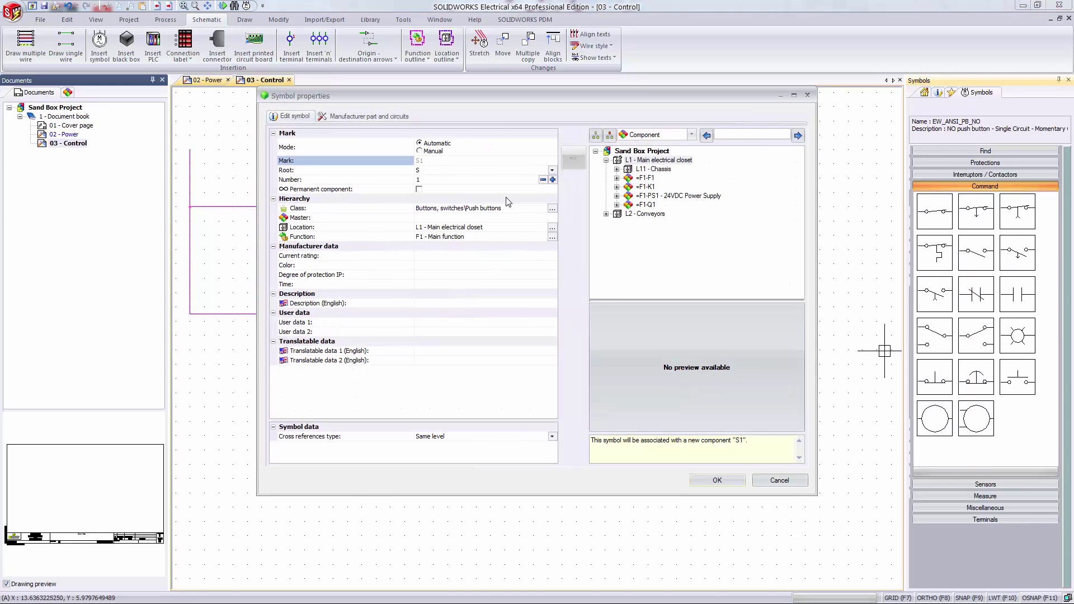
left_click(709, 483)
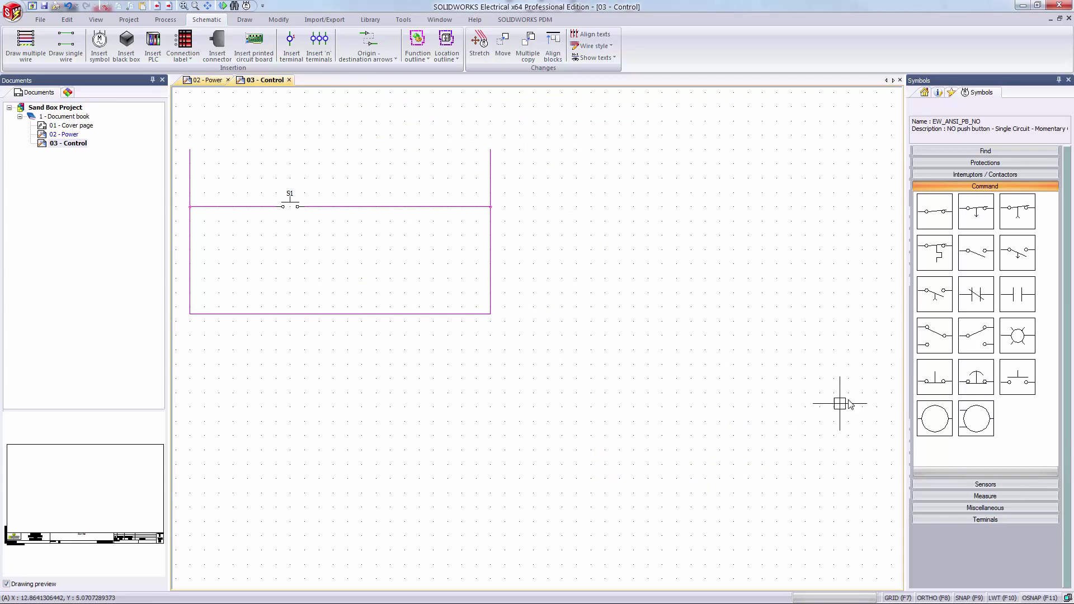
mouse_move(971, 384)
left_mouse_down()
mouse_move(240, 208)
mouse_move(202, 208)
left_mouse_up()
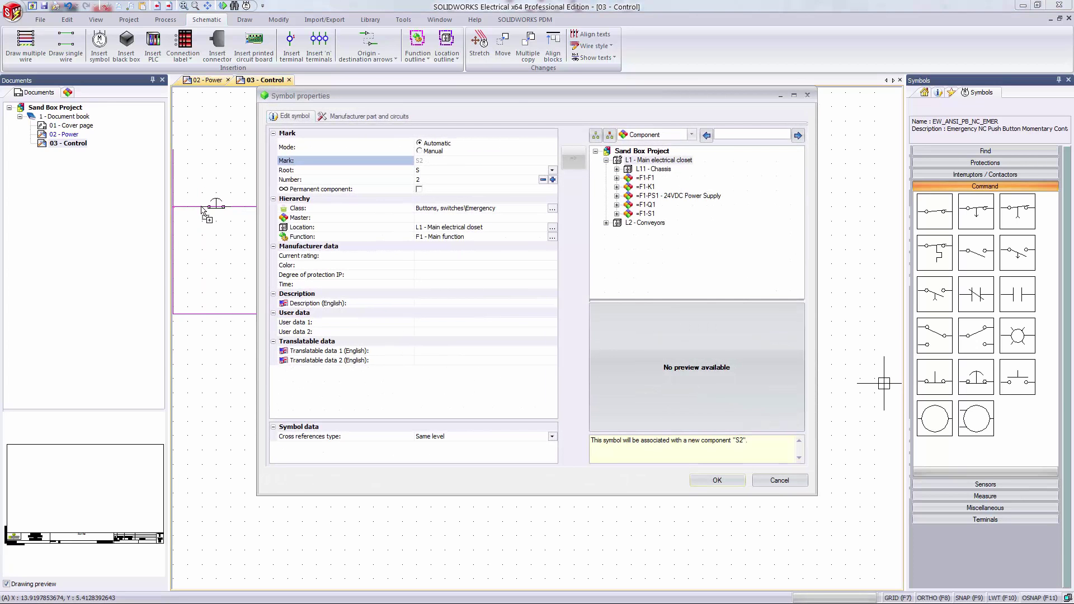
left_click(723, 477)
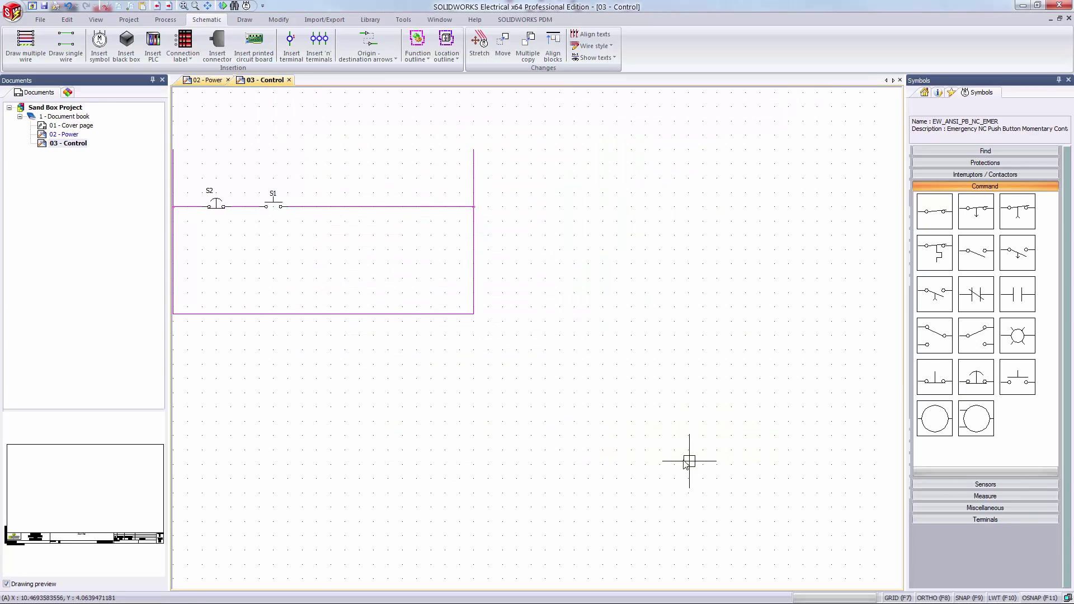
Show the Components tree listing K1, S1, S2 and the 24VDC power supply.
scroll(338, 296, "down", 2)
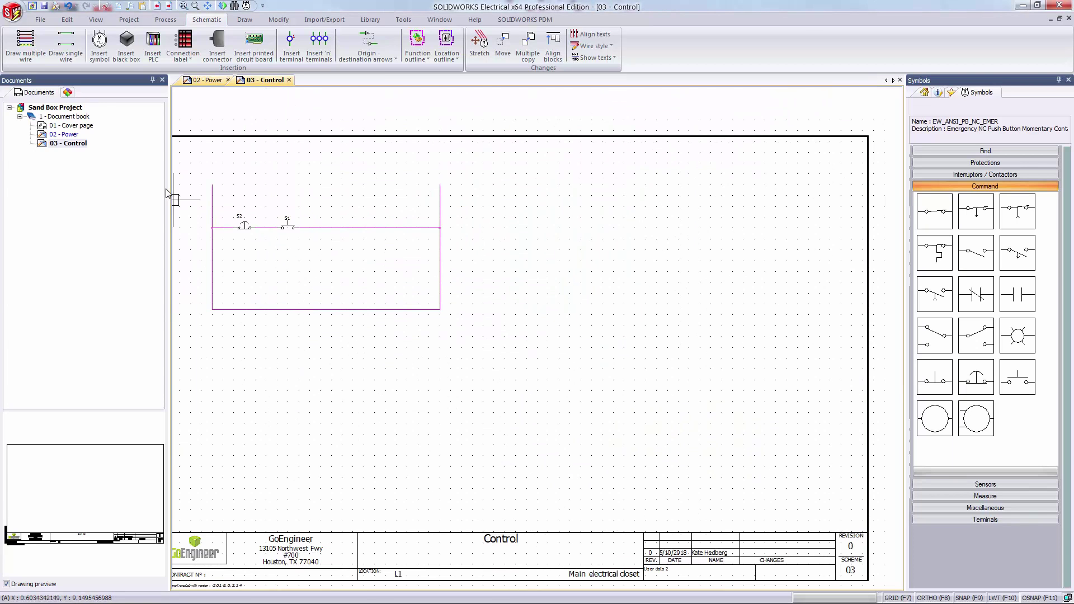
scroll(222, 203, "up", 2)
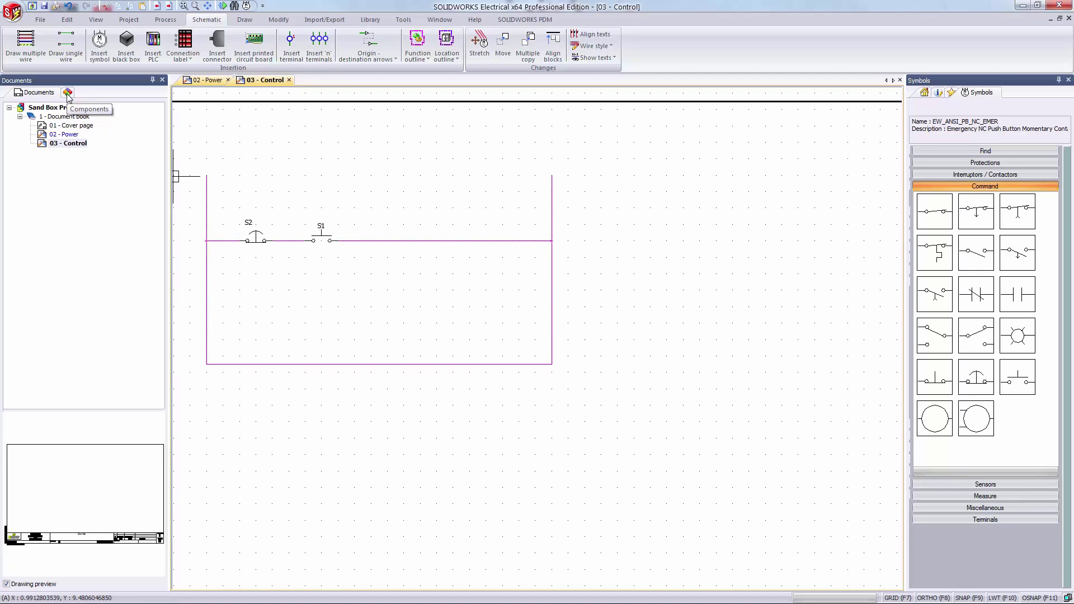
left_click(67, 93)
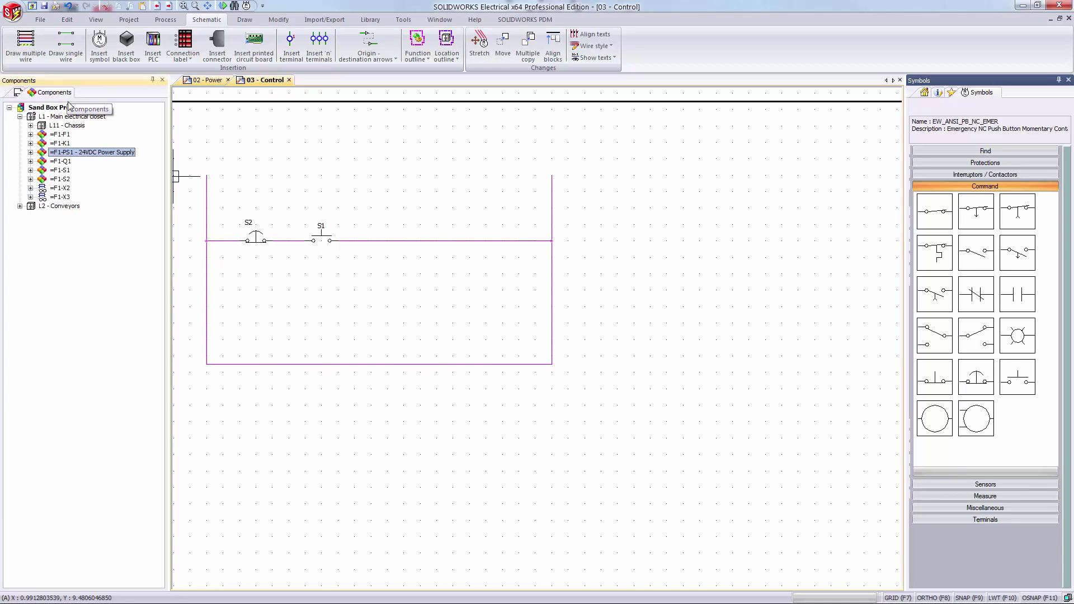
Insert a symbol for K1 from its manufacturer part circuits, choosing the Relay coil (A1, A2).
right_click(62, 144)
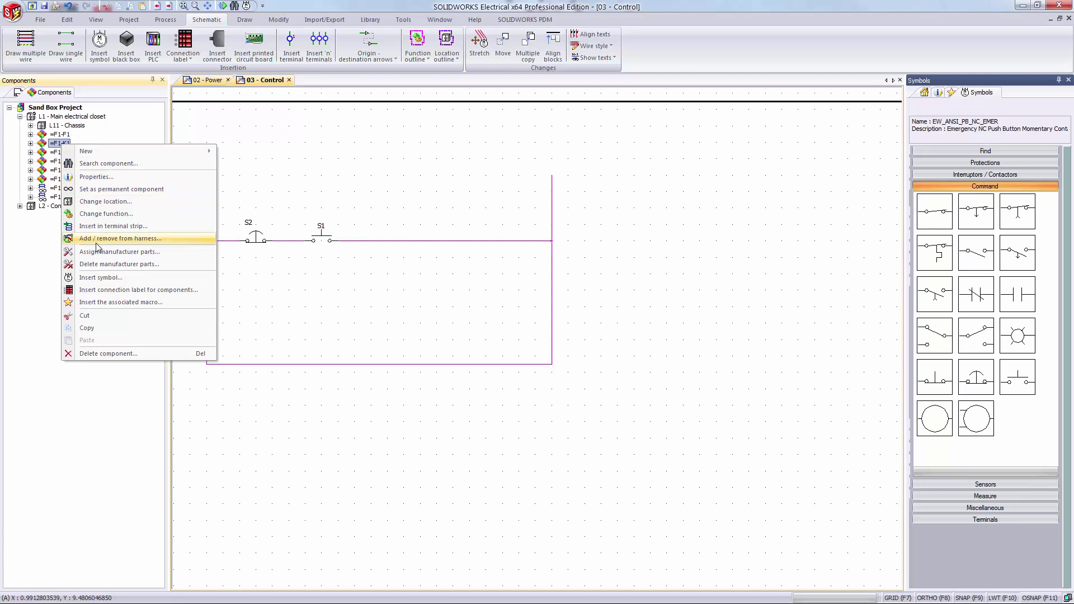
left_click(103, 278)
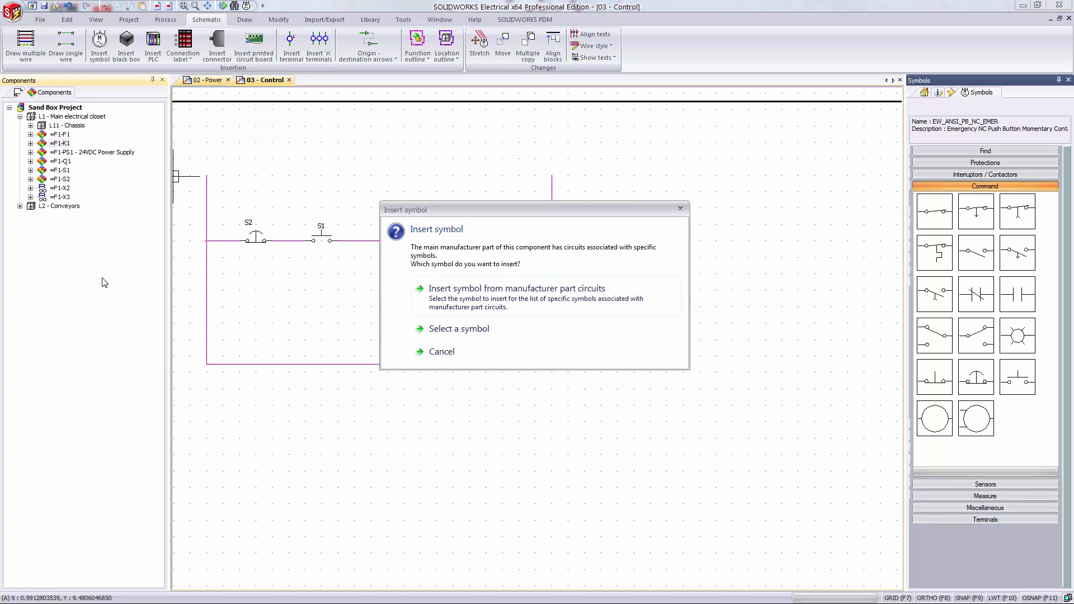
left_click(443, 298)
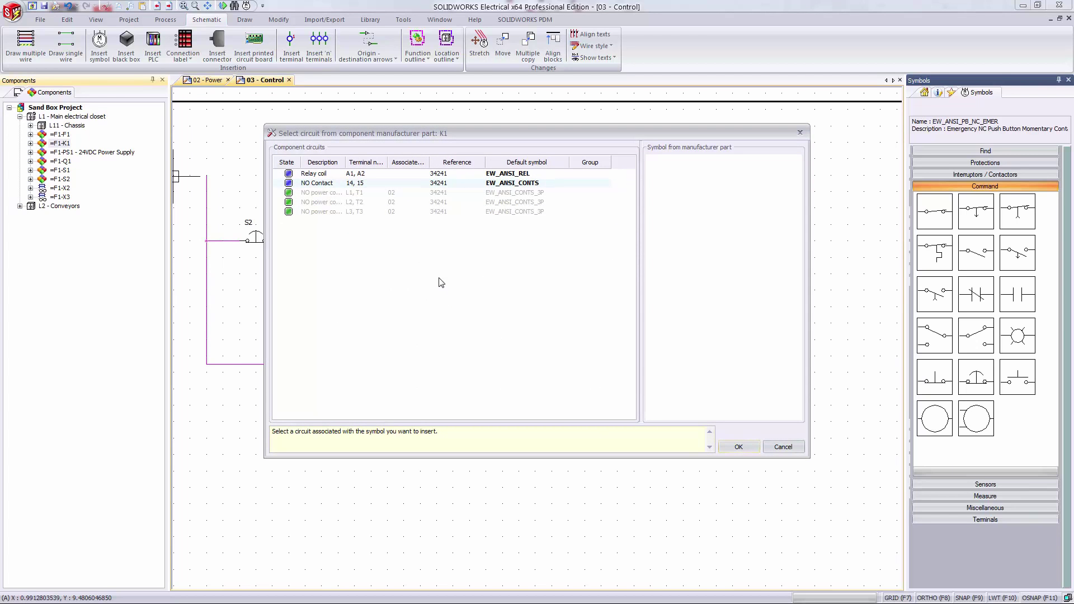
left_click(458, 174)
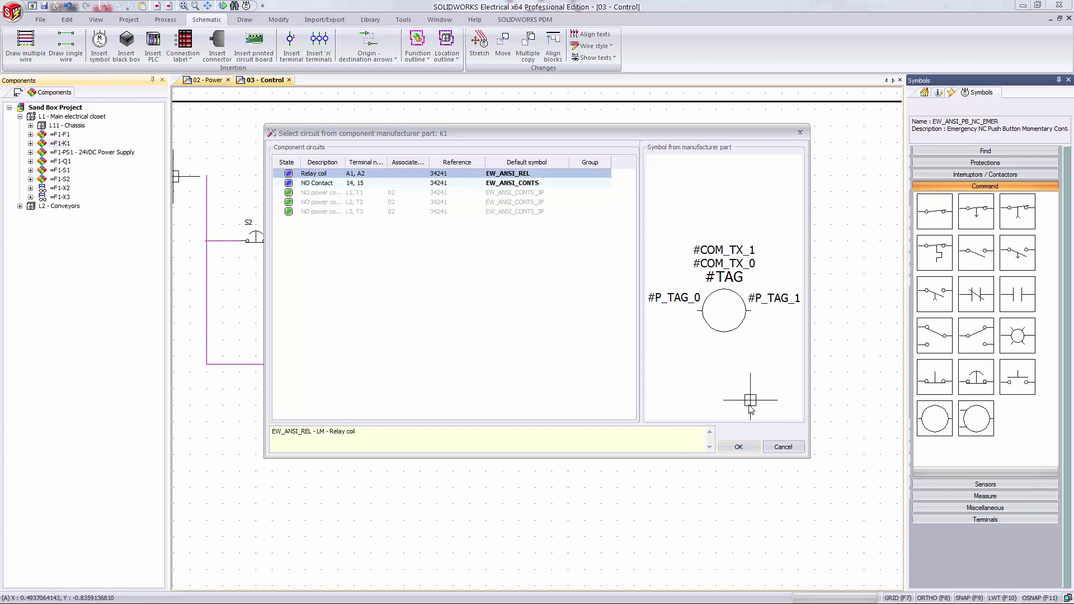
left_click(745, 448)
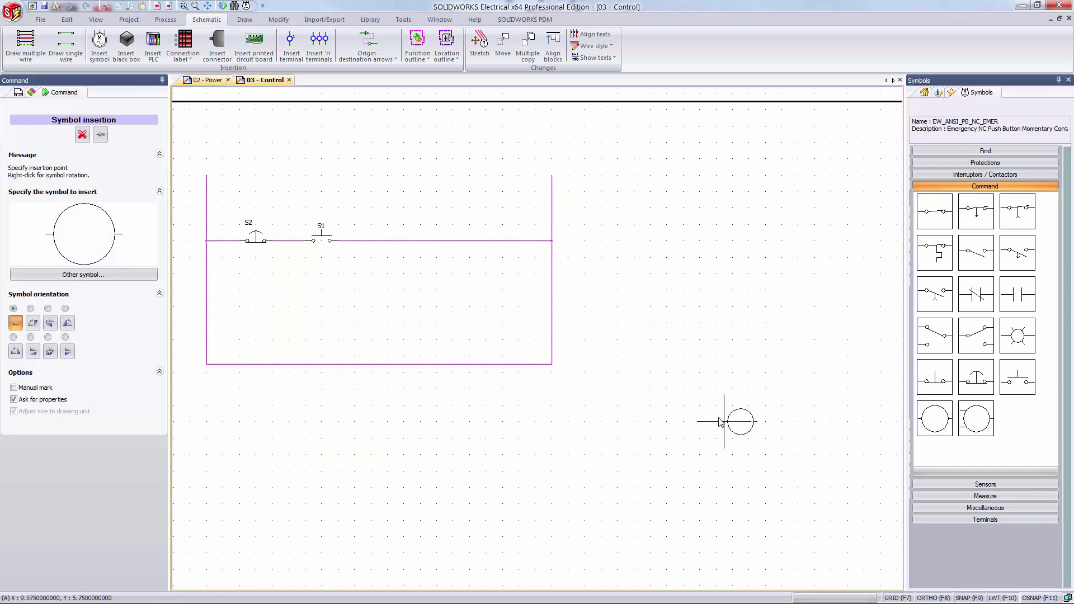
Drop K1's relay coil on the top rung right of S1 and nudge it slightly left.
left_click(501, 244)
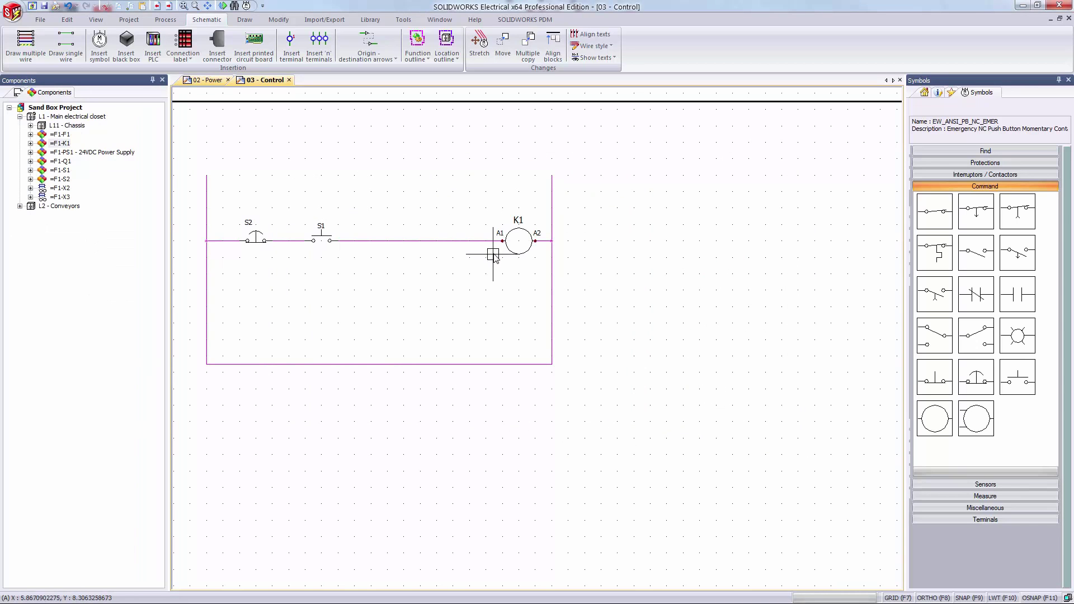
left_click(510, 250)
left_click_drag(508, 250, 485, 252)
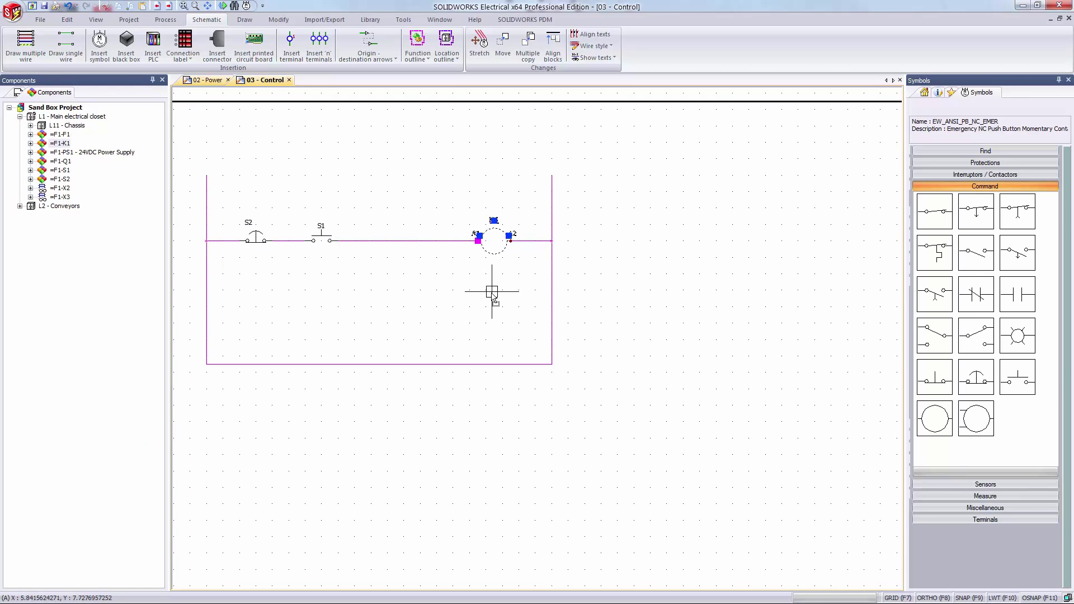
key("Escape")
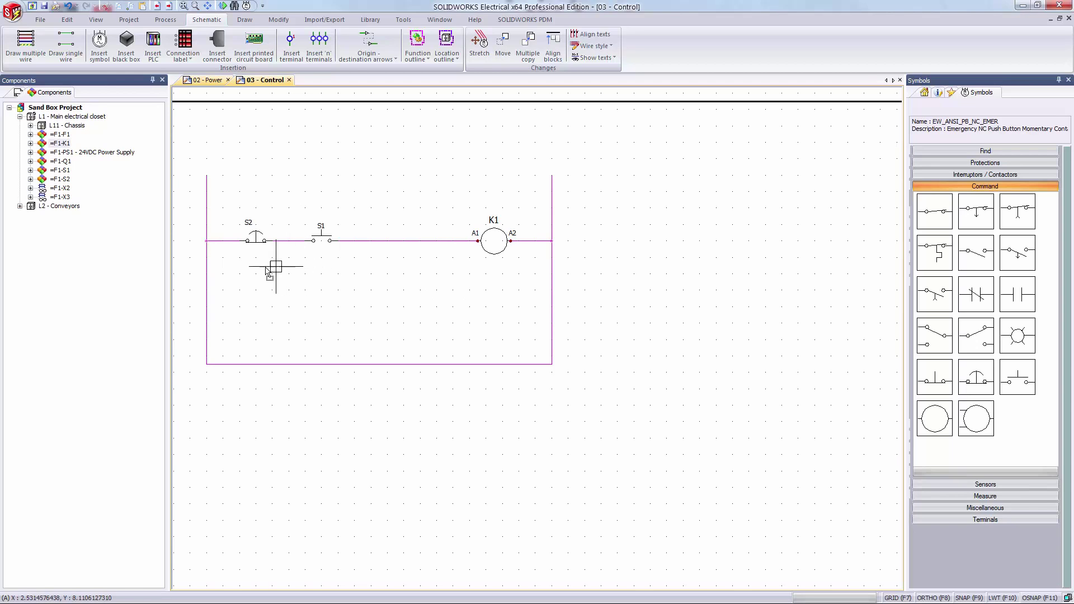
Insert K1's NO contact (terminals 14, 15) from its part circuits and place it below S1.
right_click(66, 147)
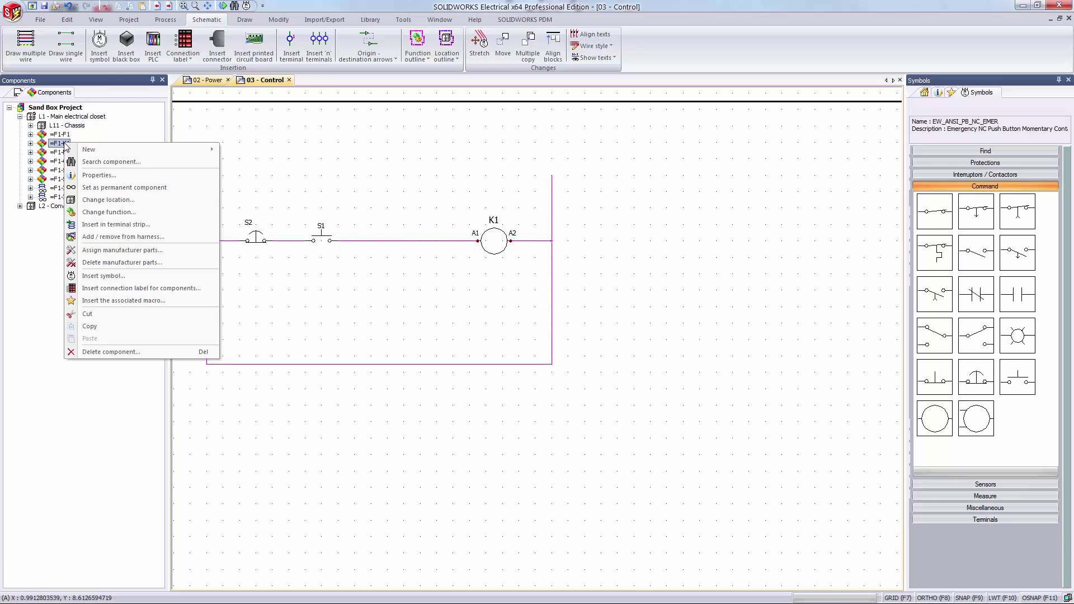
left_click(113, 276)
left_click(436, 302)
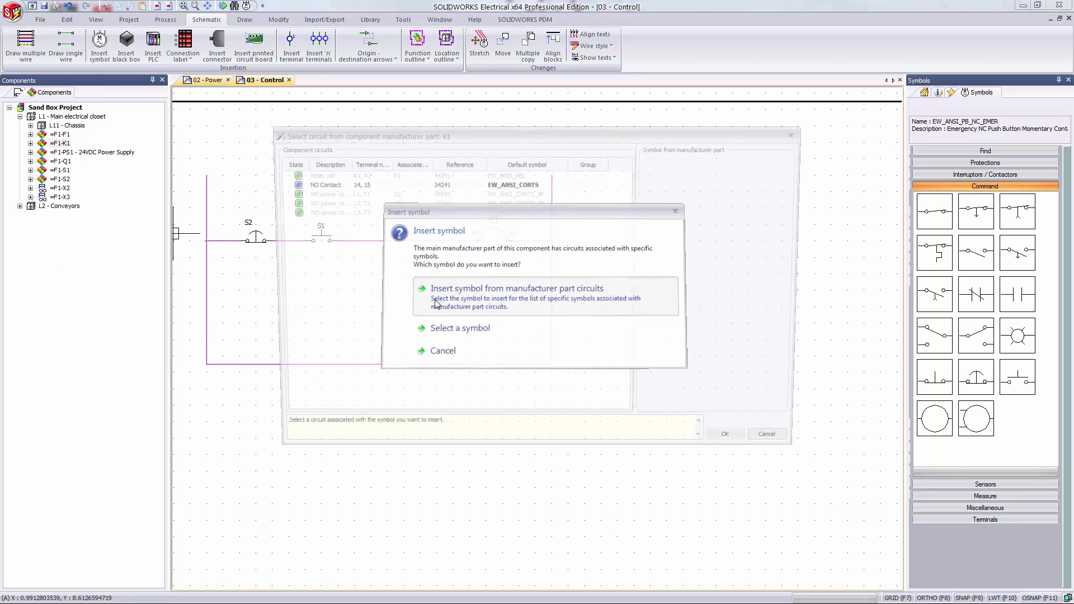
left_click(394, 182)
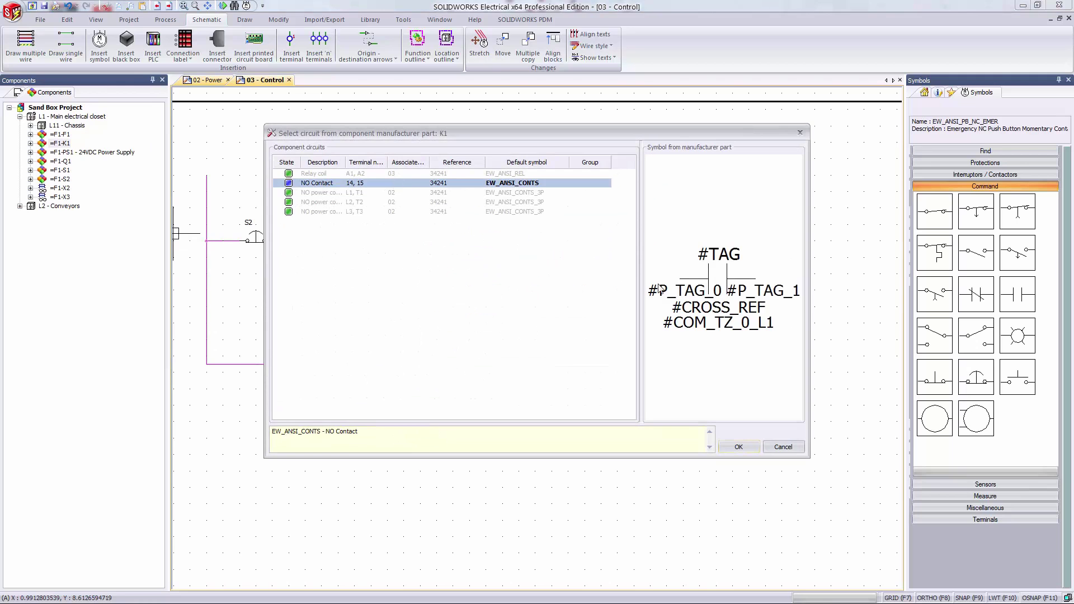
left_click(737, 447)
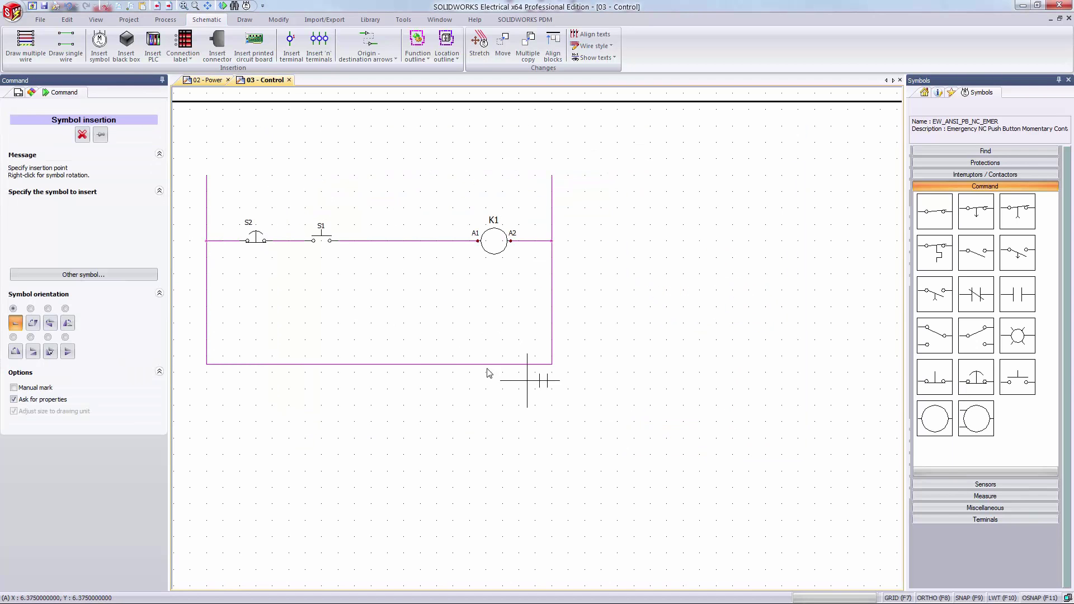
left_click(306, 291)
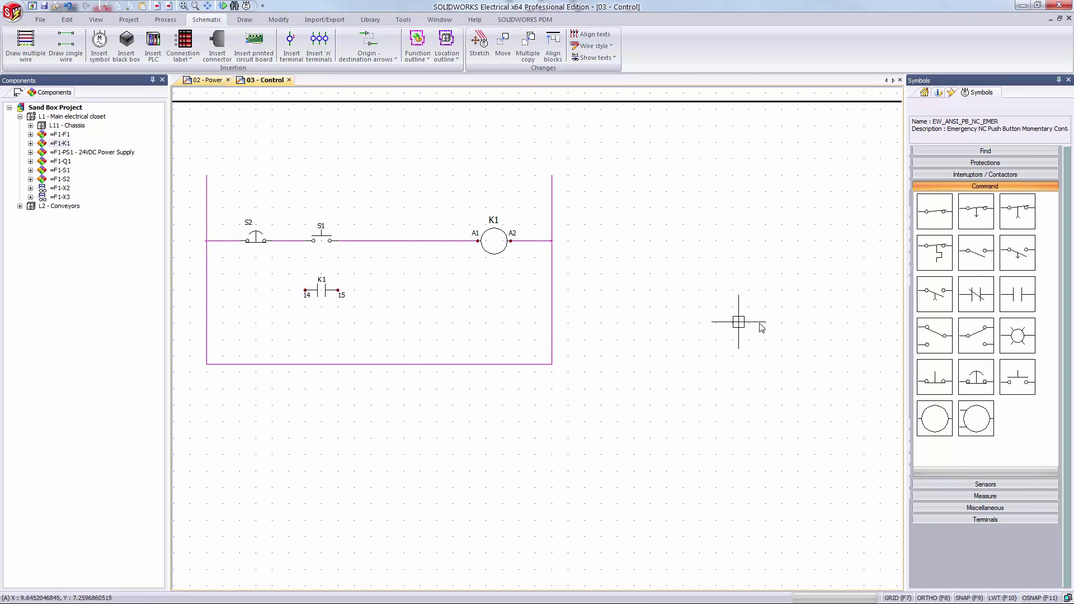
Place an indicator lamp below K1 associated with =F1-S1, then raise the bottom wire through K1's contact.
left_click(1013, 344)
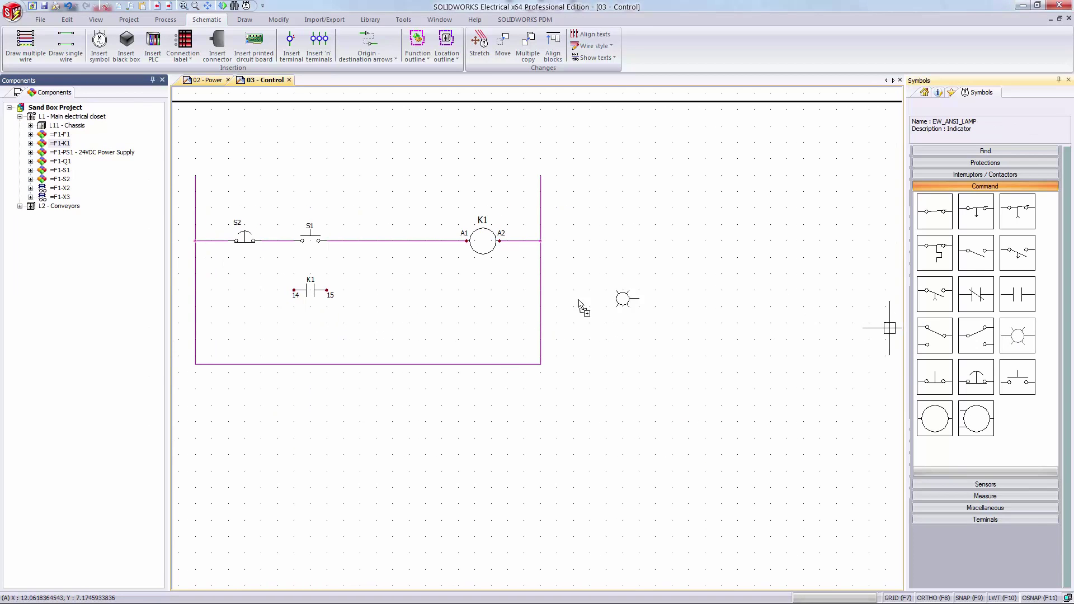
left_click(467, 295)
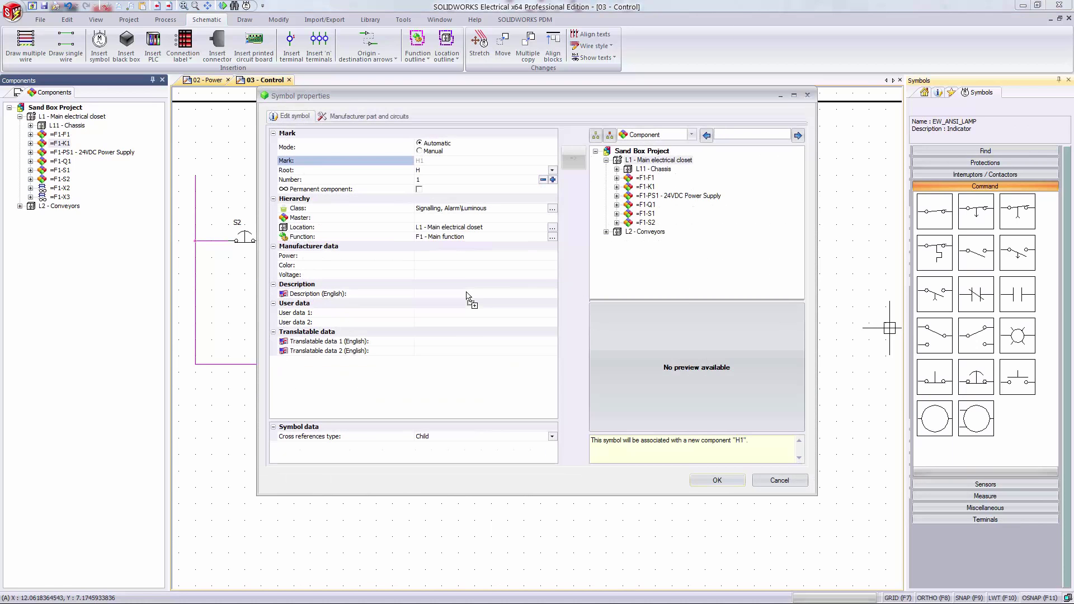
left_click(643, 214)
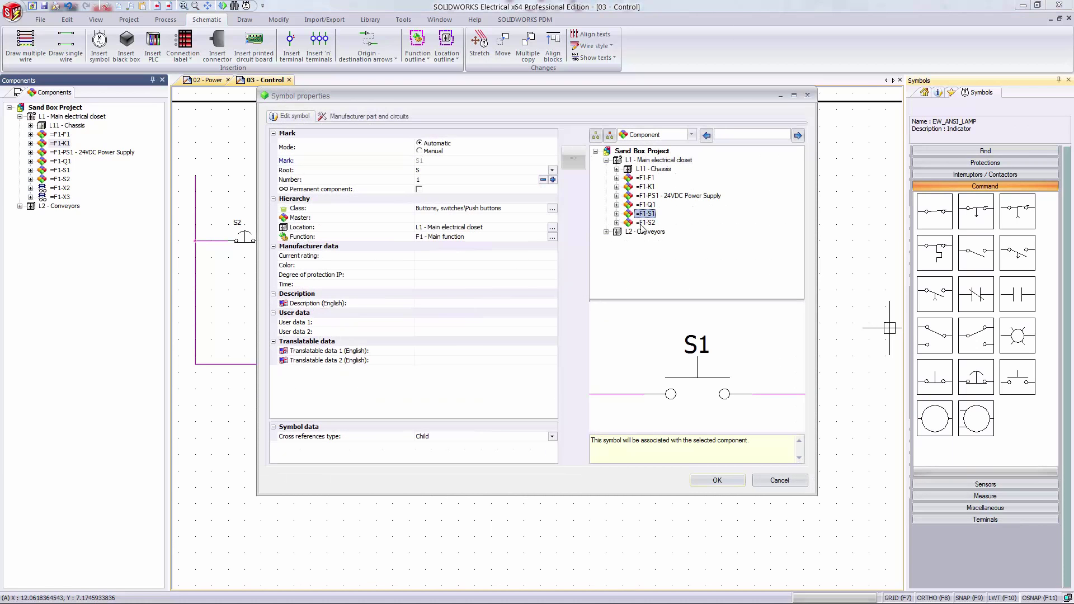
left_click(716, 480)
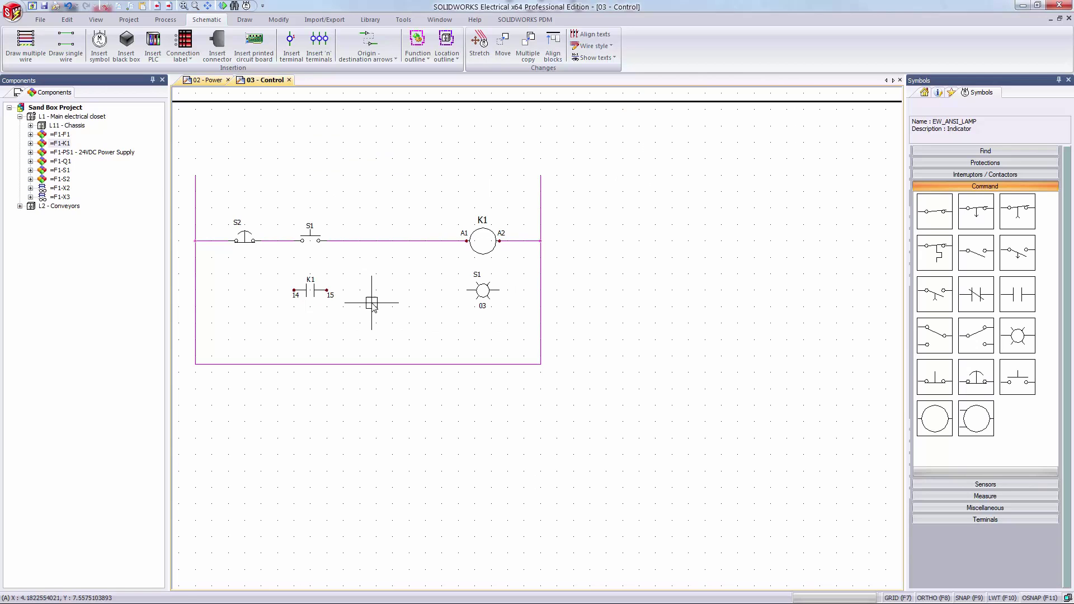
left_click(362, 364)
left_click_drag(361, 364, 360, 292)
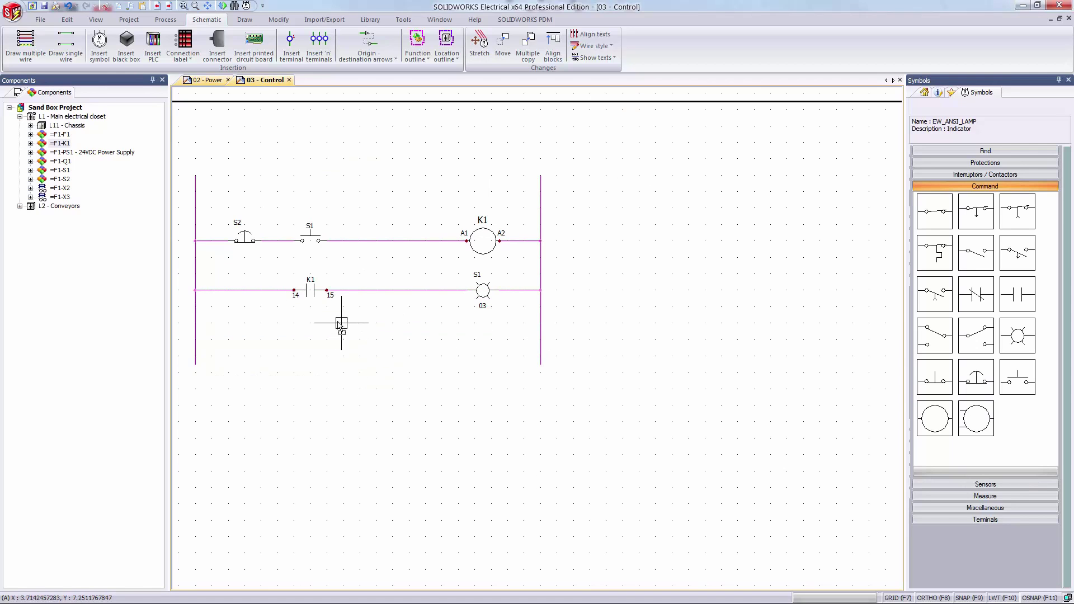
Copy the left rail segment into vertical links beside S2, S1 and the K1 coil, then delete the leftover lower wire.
left_click(196, 261)
key("ctrl+c")
key("ctrl+v")
left_click(280, 283)
key("ctrl+v")
left_click(363, 292)
key("ctrl+v")
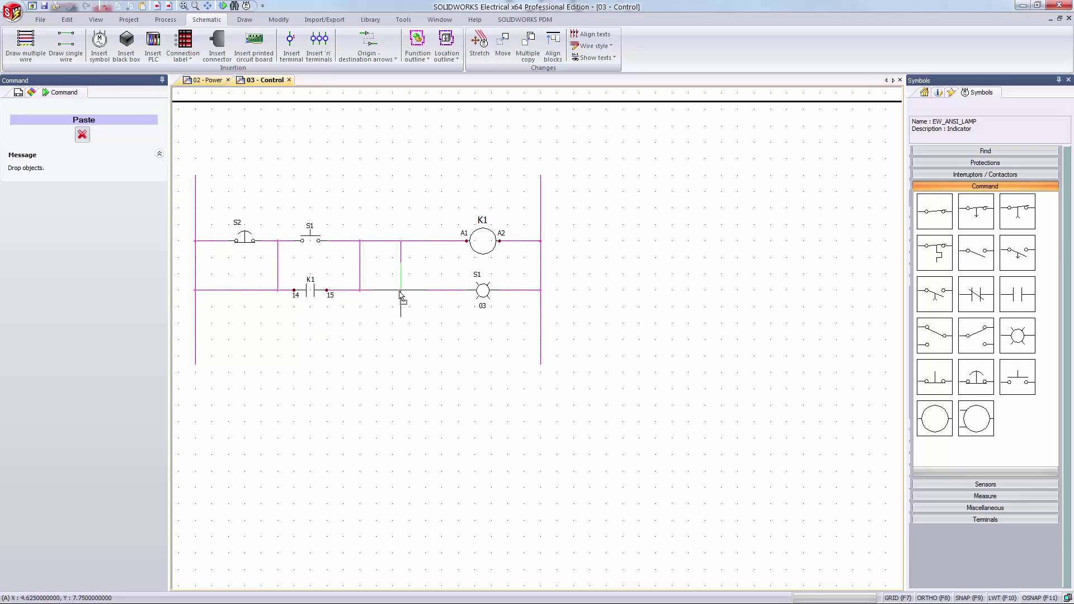
left_click(441, 291)
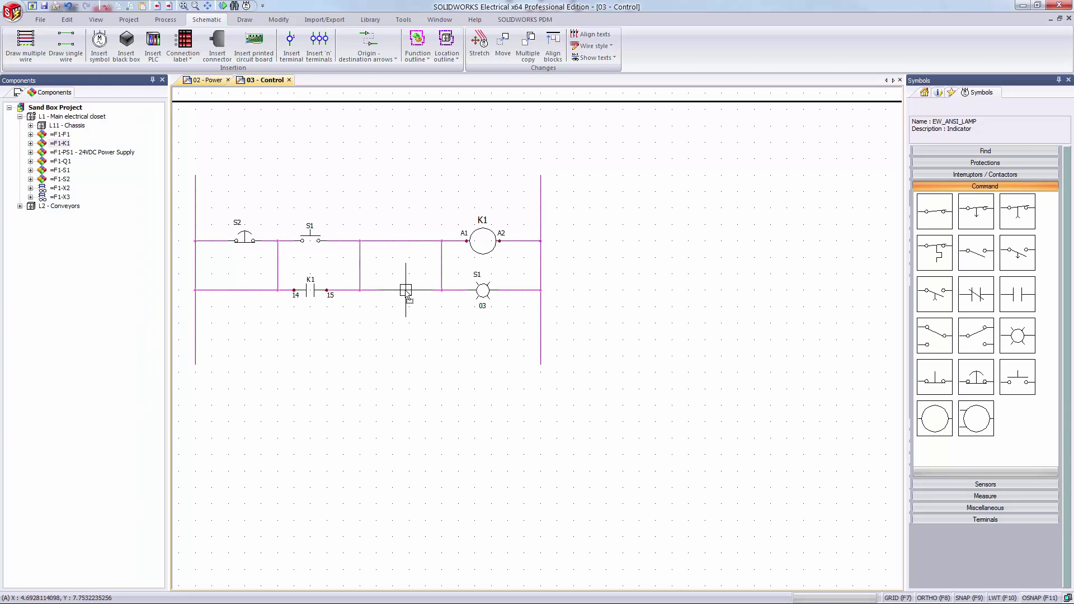
key("Delete")
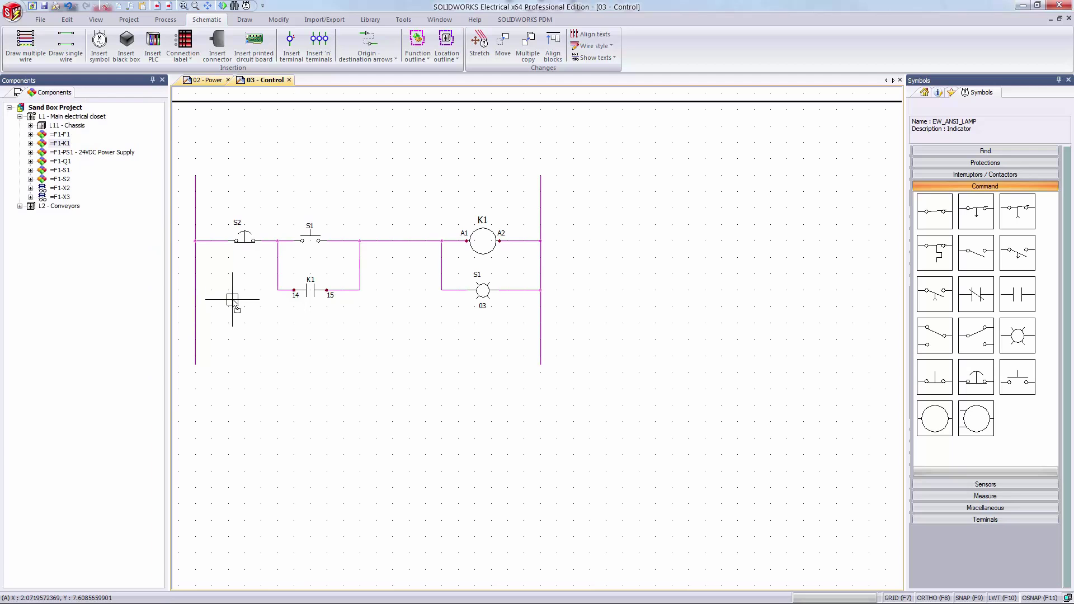
Replace the right vertical wire's style with GND Control, propagated to its whole equipotential.
right_click(541, 194)
mouse_move(575, 206)
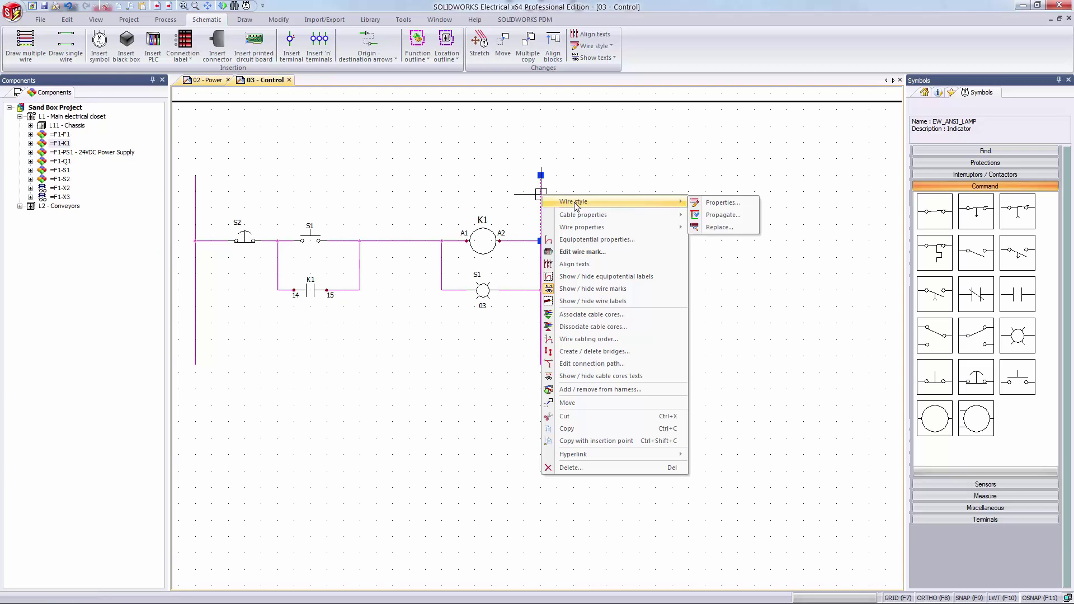
left_click(731, 228)
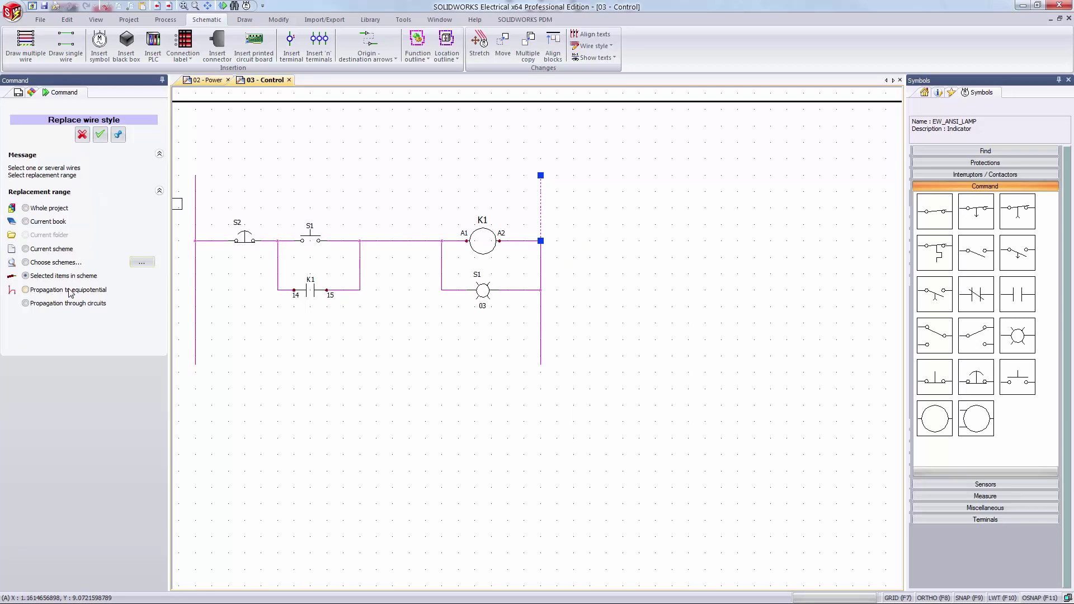
left_click(26, 290)
left_click(98, 141)
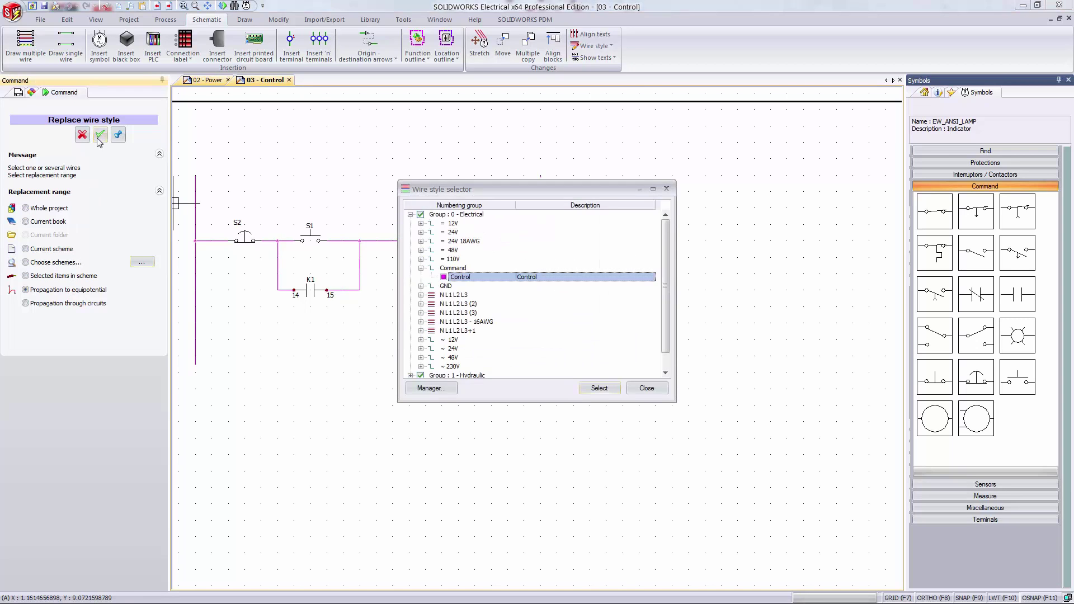
left_click(421, 286)
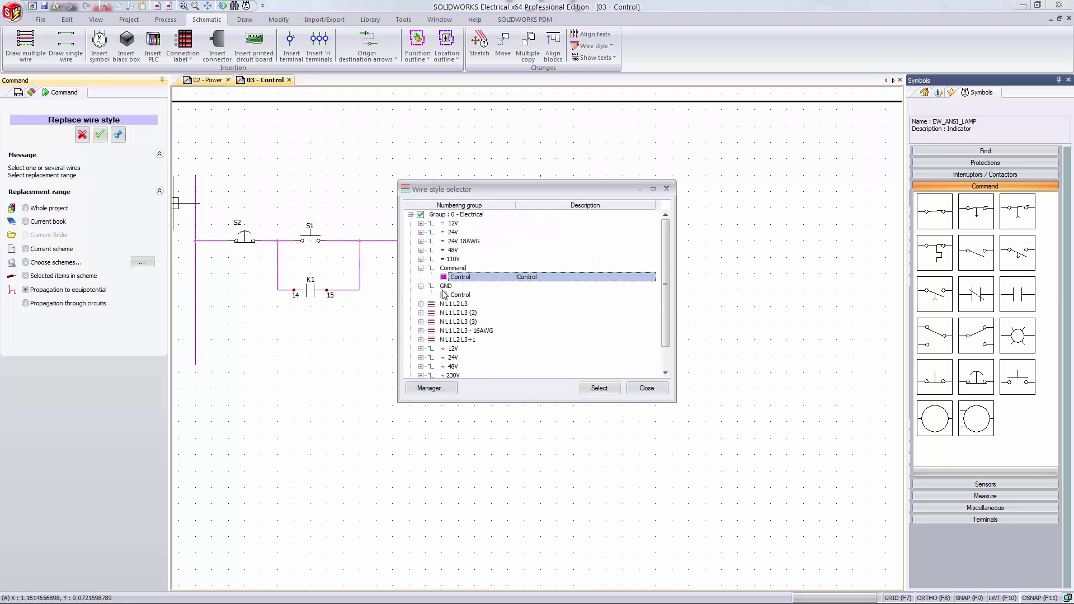
left_click(447, 295)
left_click(598, 388)
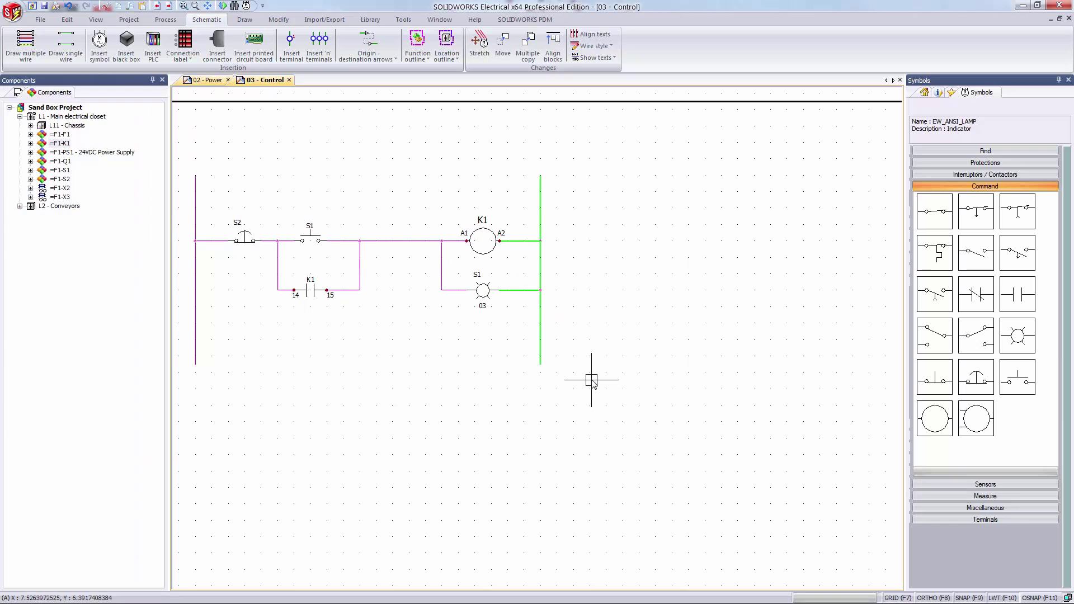
On the 02 - Power sheet, add origin-destination arrows linking PS1's output wire to the Control sheet.
scroll(392, 252, "down", 2)
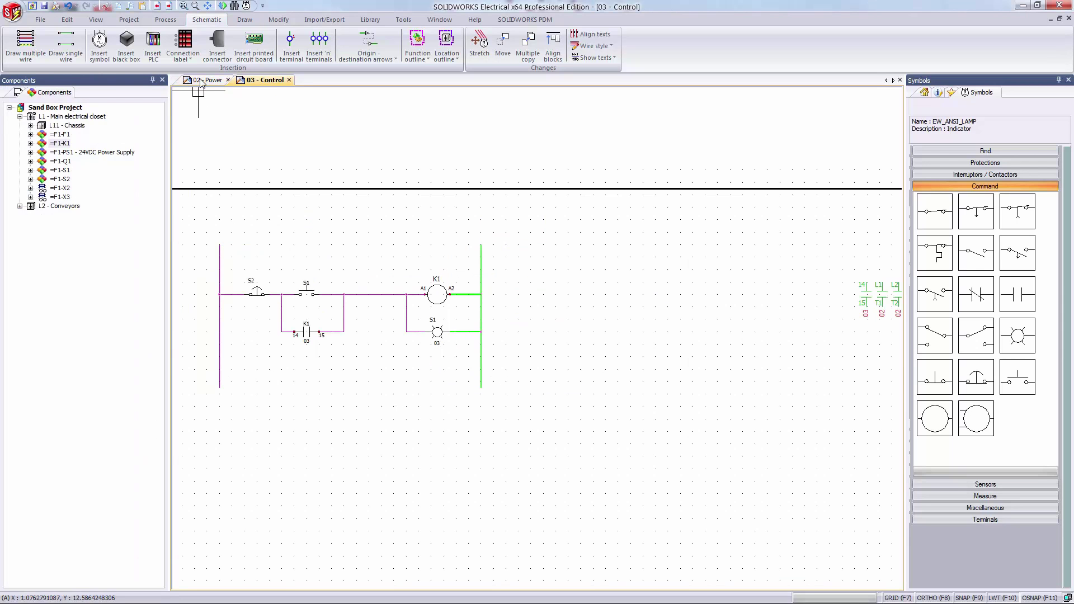
left_click(208, 80)
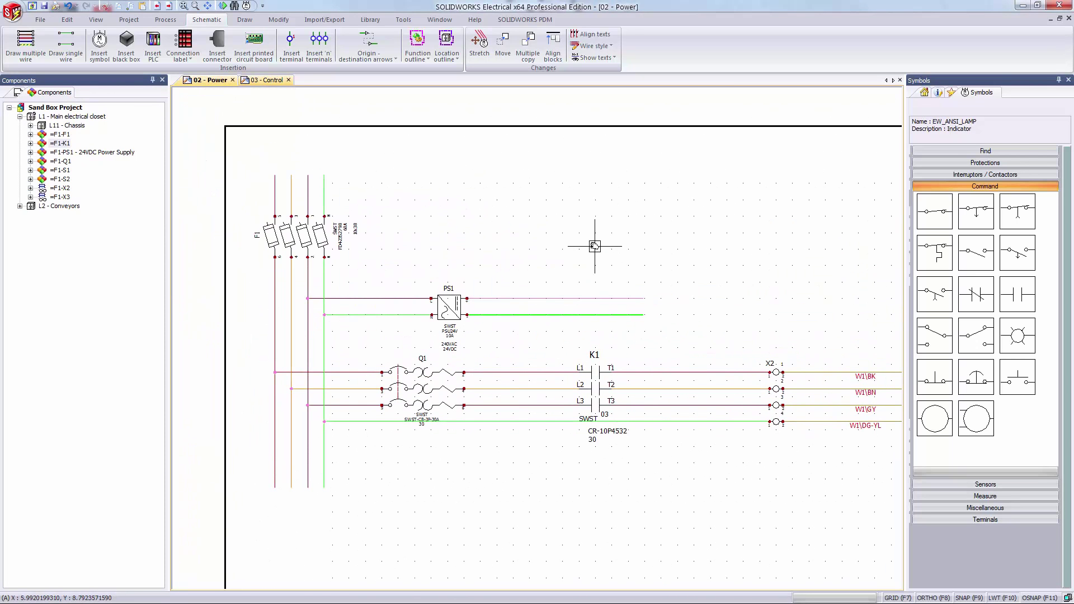
left_click(367, 46)
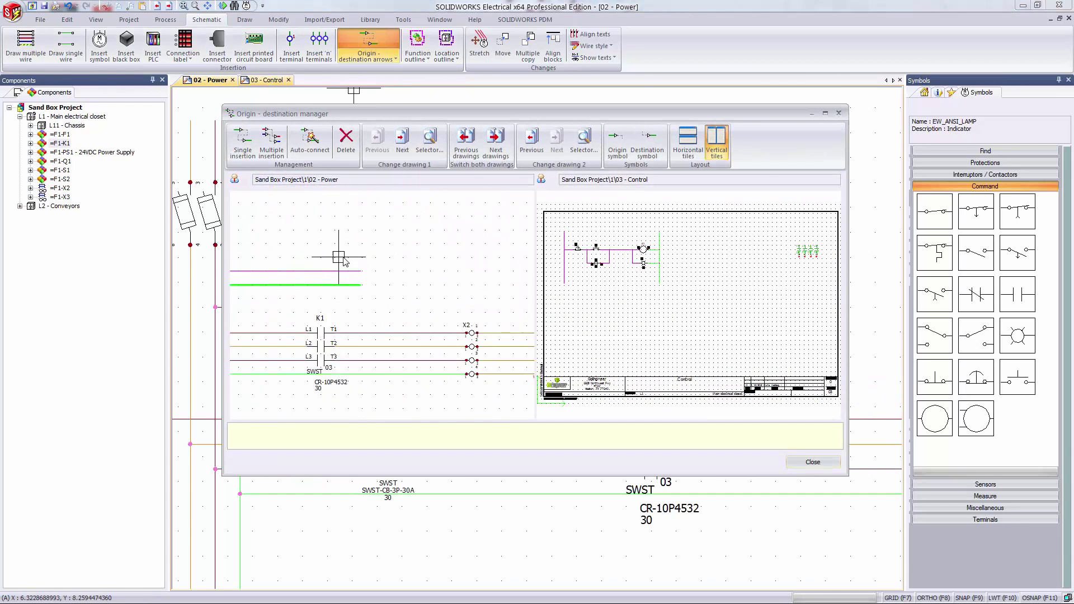
left_click(242, 143)
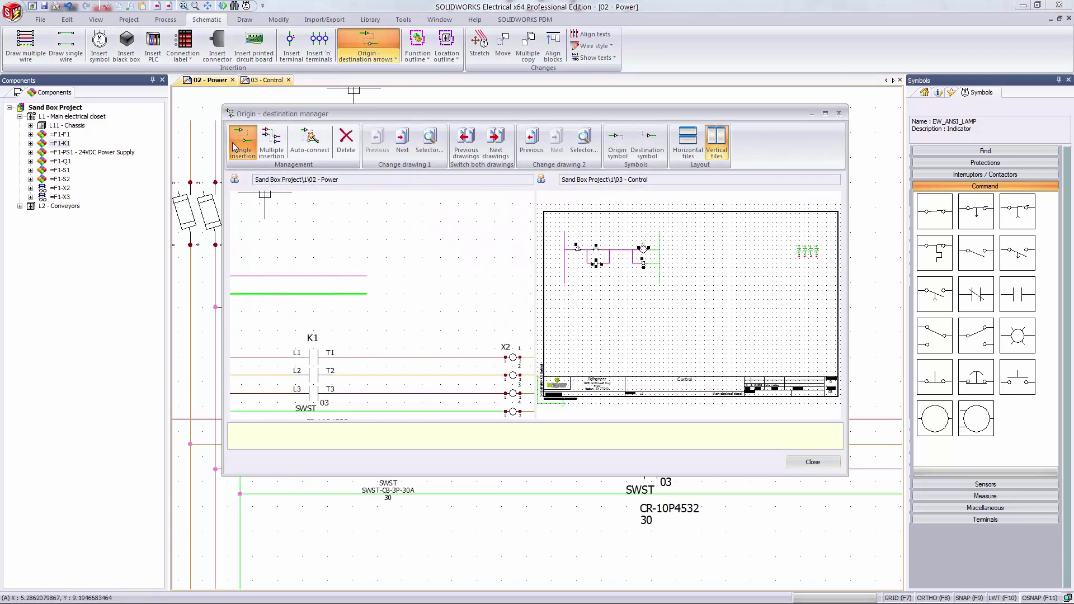
left_click(366, 275)
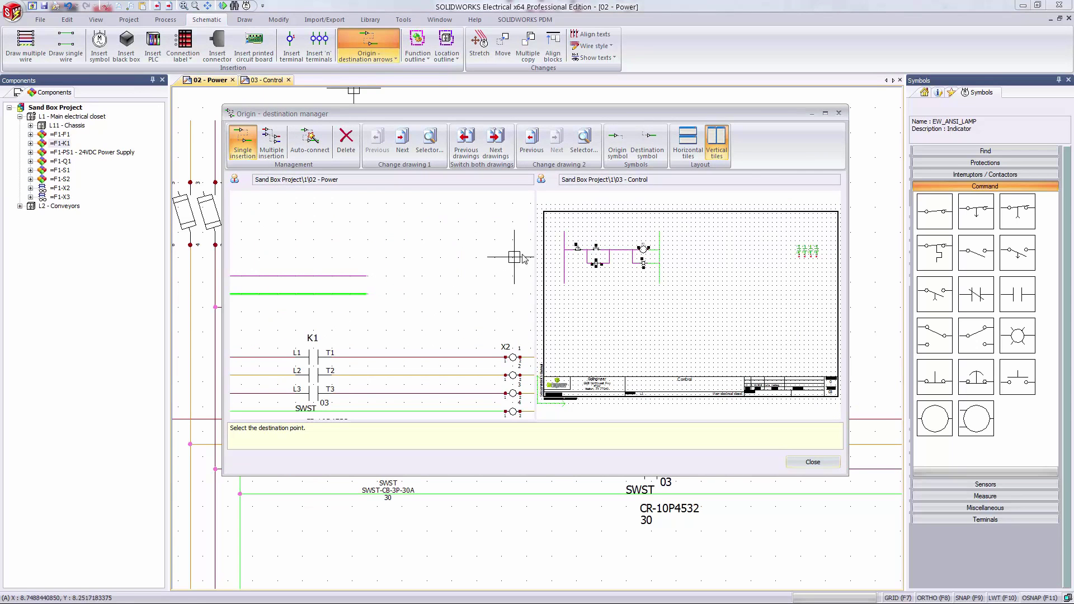
left_click(566, 230)
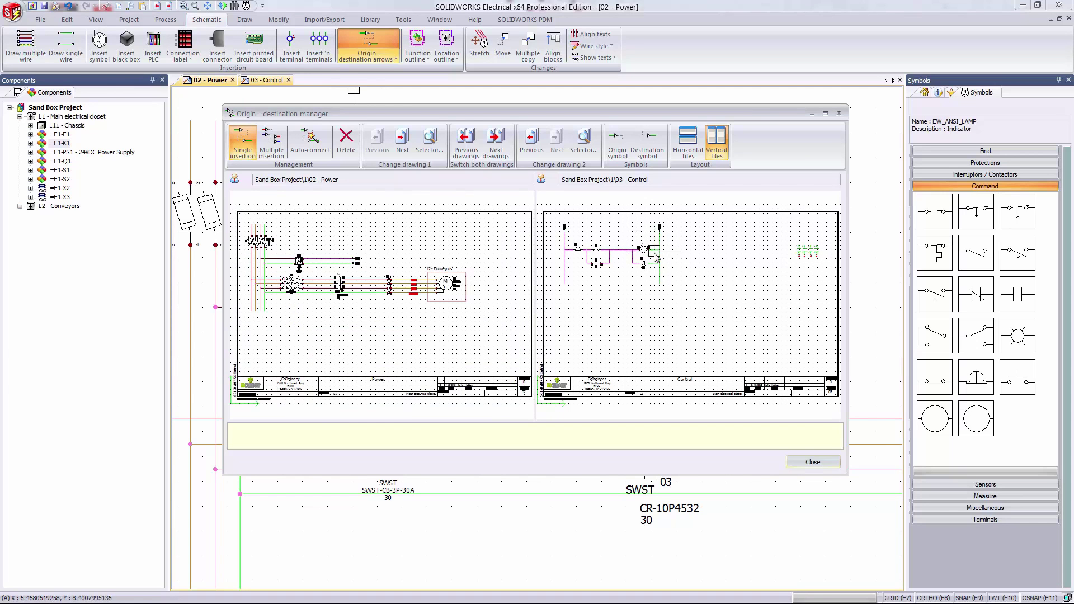
left_click(812, 462)
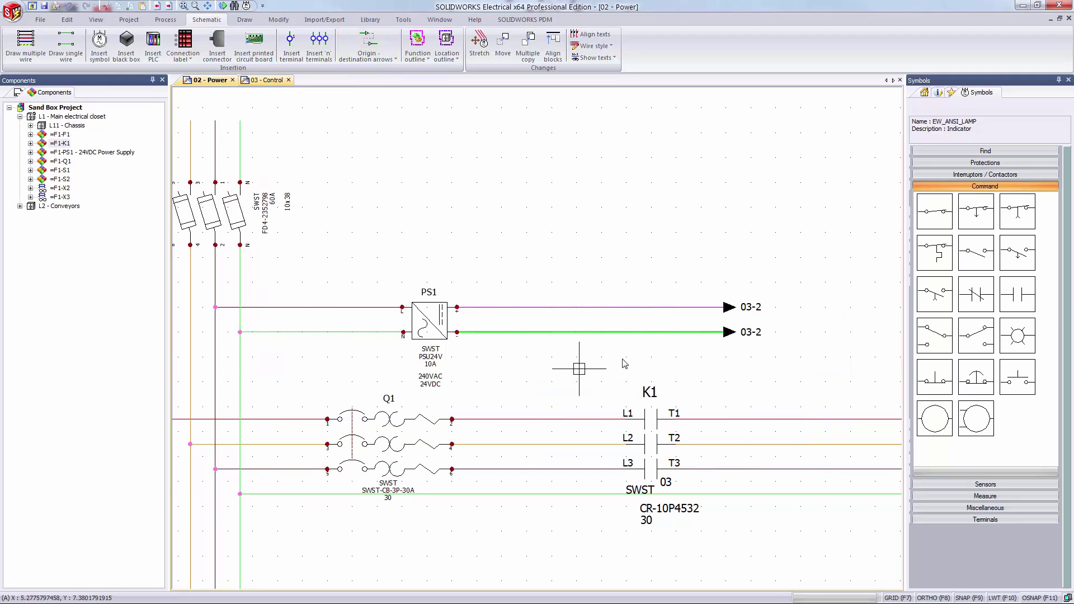
left_click(729, 307)
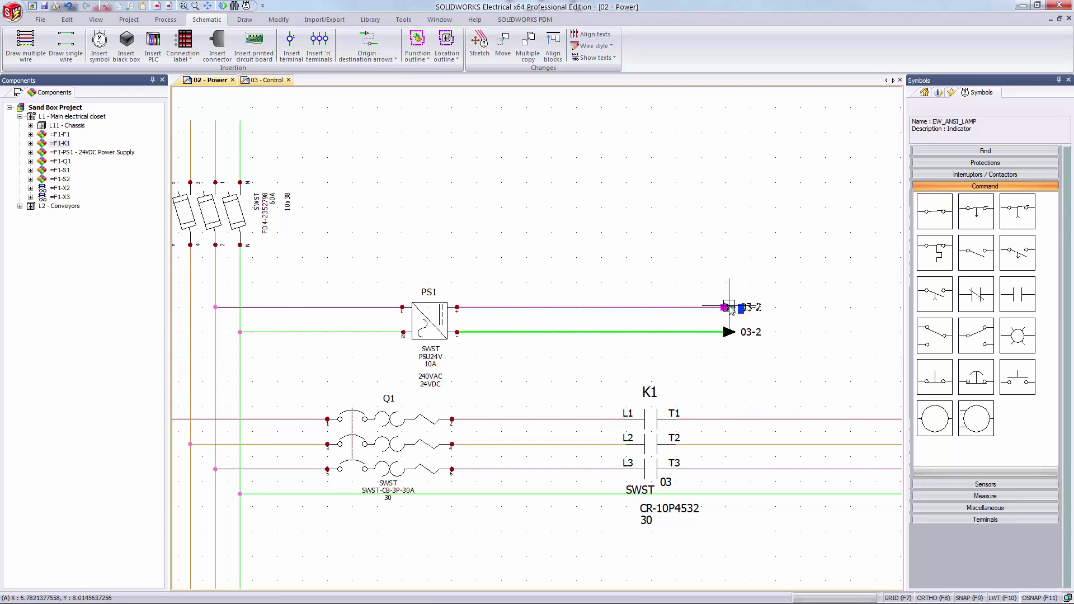
double_click(729, 308)
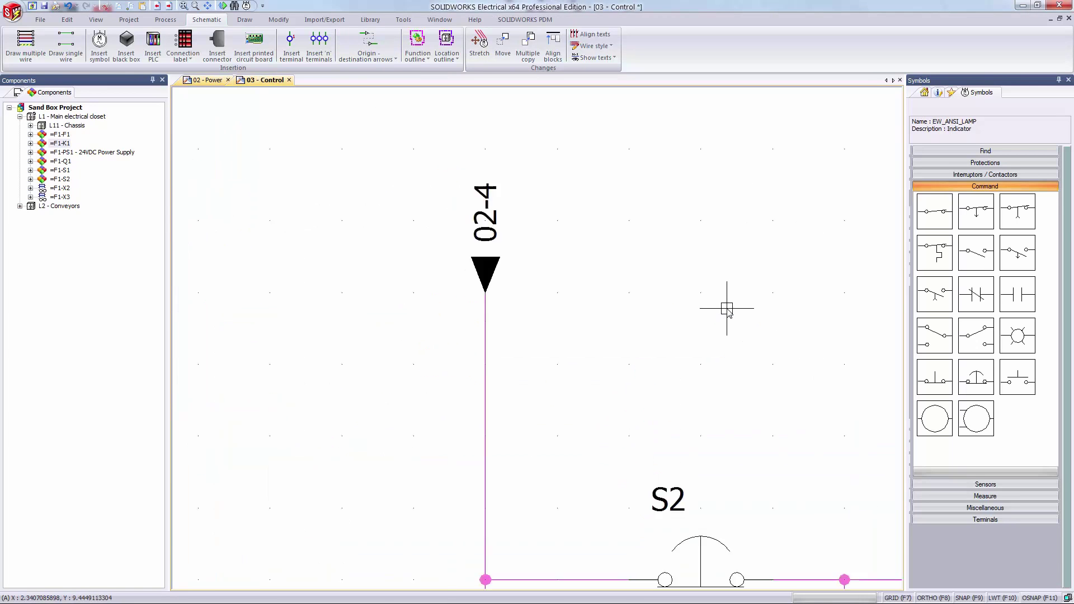
scroll(727, 308, "down", 5)
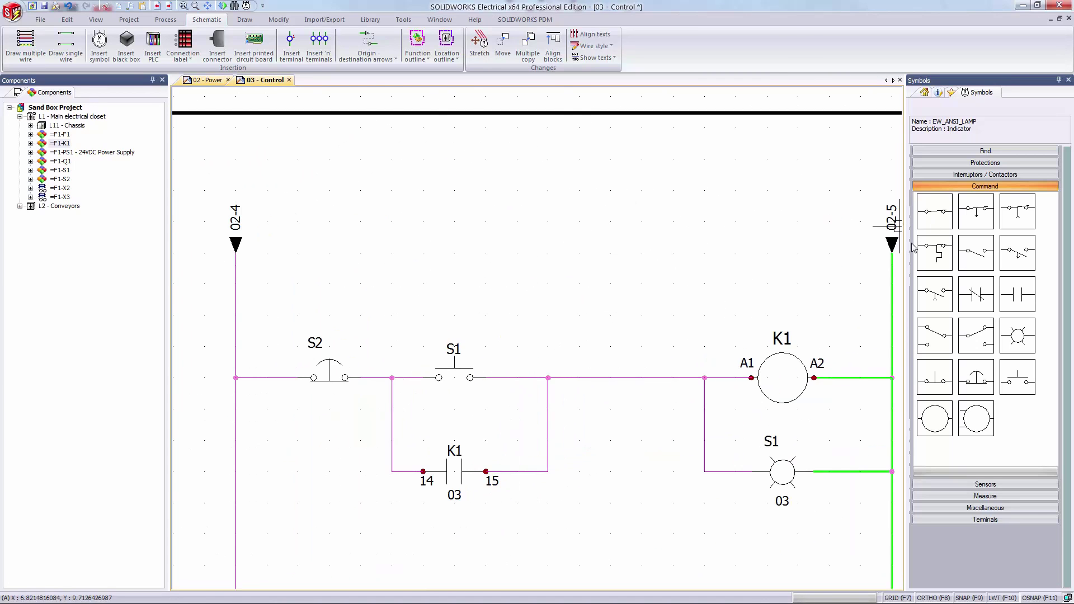
double_click(894, 245)
scroll(475, 240, "down", 3)
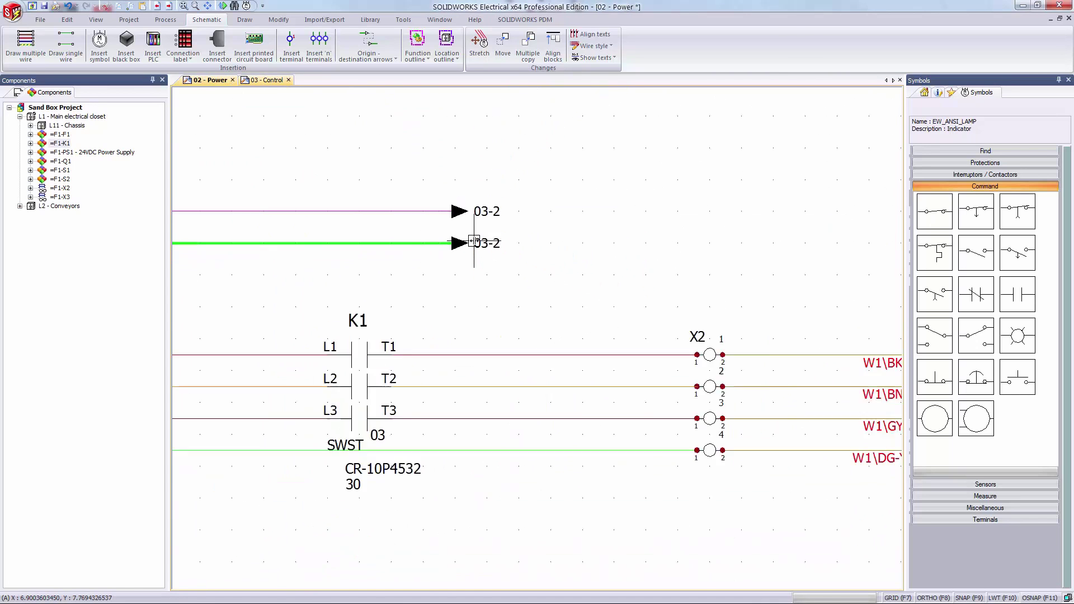
scroll(474, 241, "down", 2)
middle_click_drag(425, 228, 455, 240)
scroll(380, 233, "up", 1)
scroll(440, 244, "up", 1)
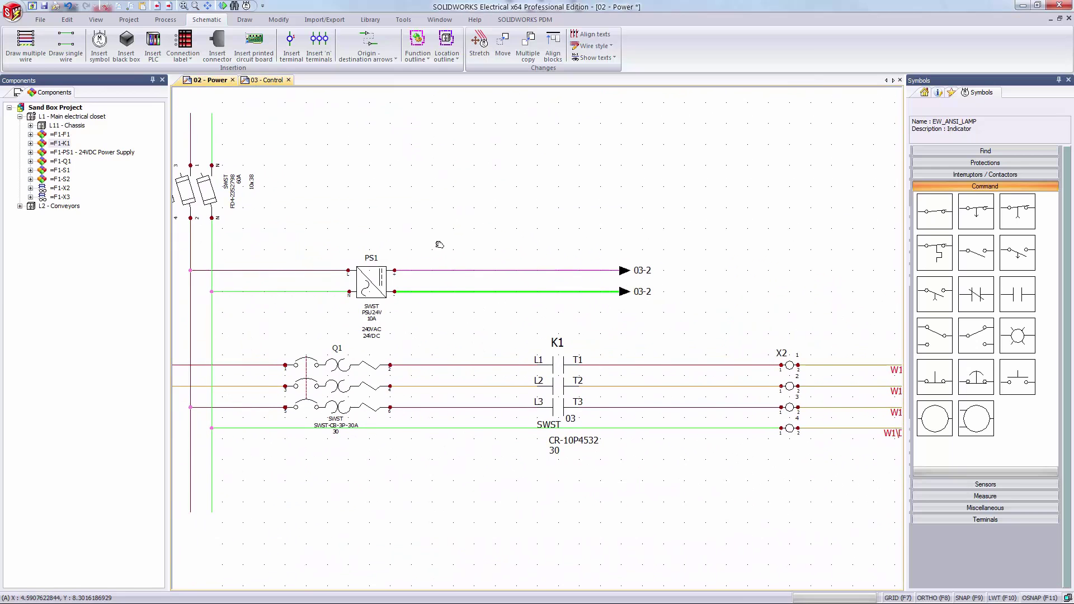
Number only the new wires, keeping existing numbers, and display the 03 - Control sheet.
left_click(165, 19)
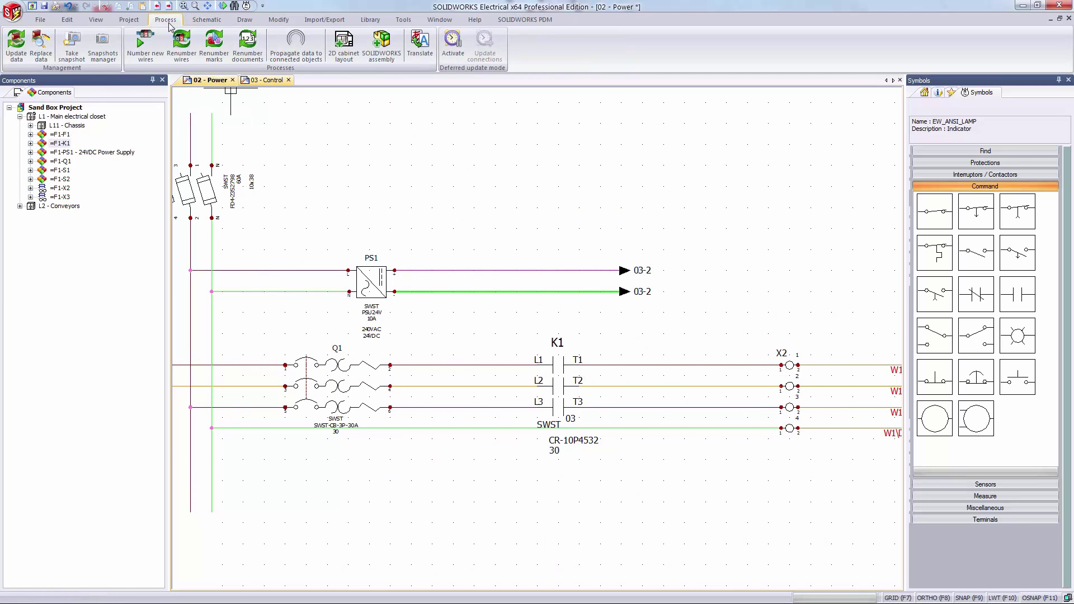
left_click(147, 44)
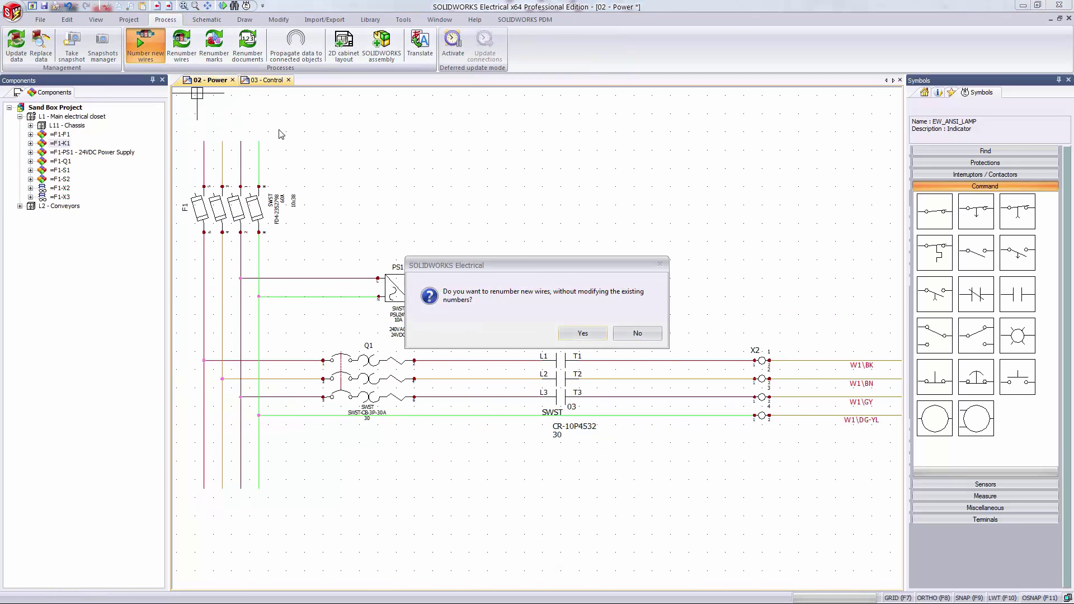
left_click(583, 335)
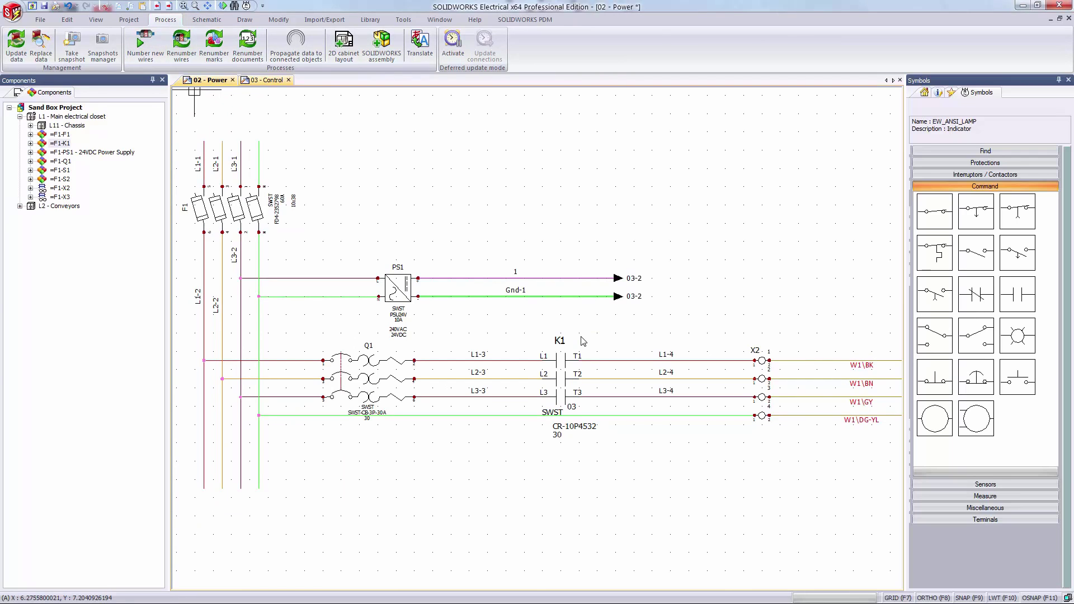
left_click(256, 80)
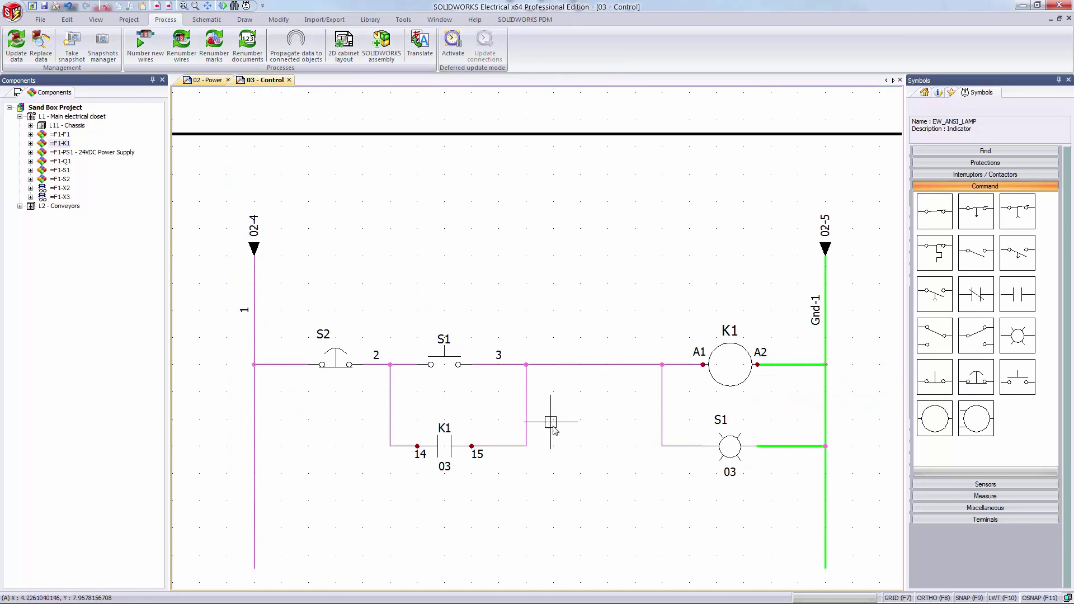
Zoom out on the Control sheet and drop K1's contact cross-reference block beside the green Gnd-1 wire.
middle_click_drag(576, 511, 545, 425)
scroll(545, 425, "down", 5)
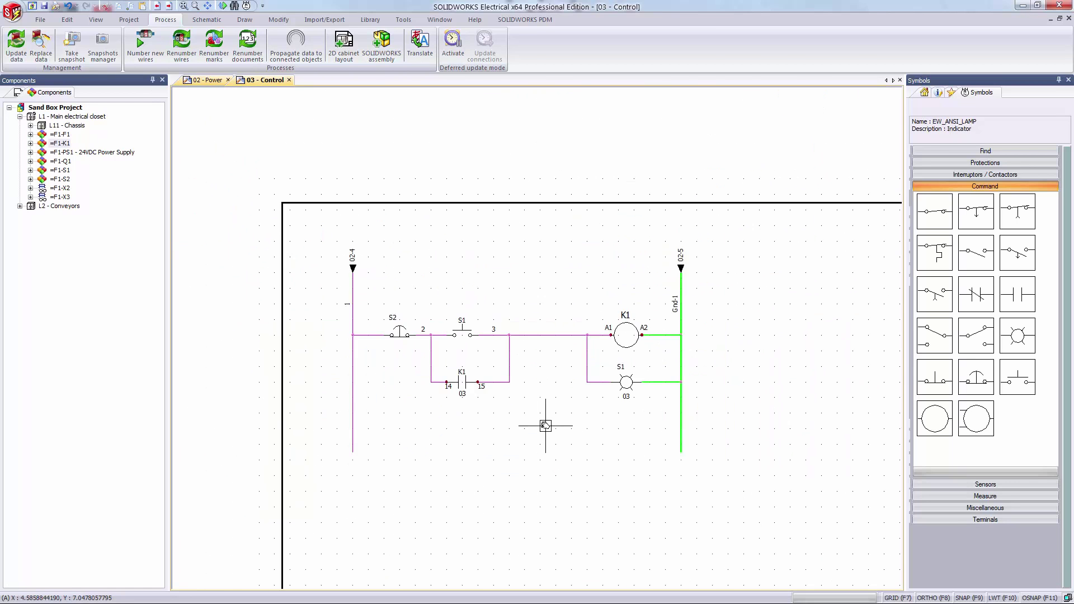
middle_click_drag(683, 439, 586, 421)
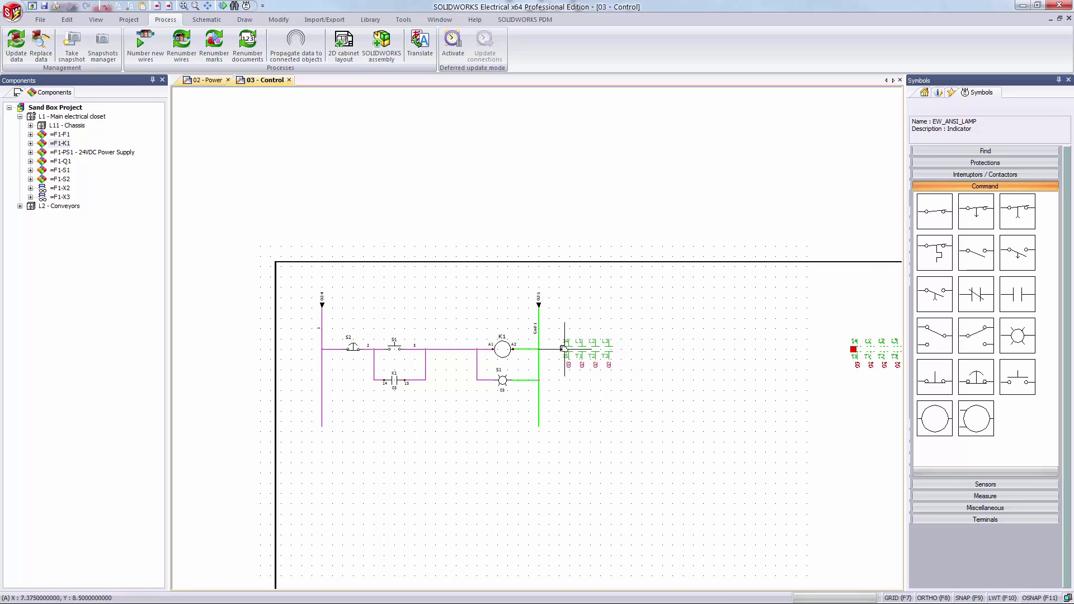
left_click(549, 345)
scroll(537, 358, "up", 4)
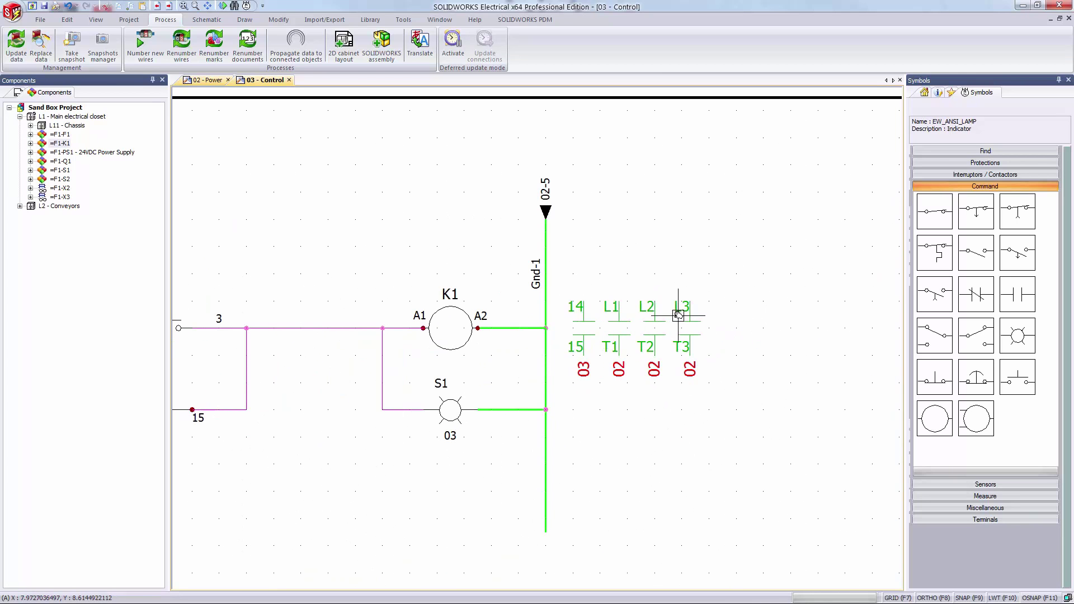